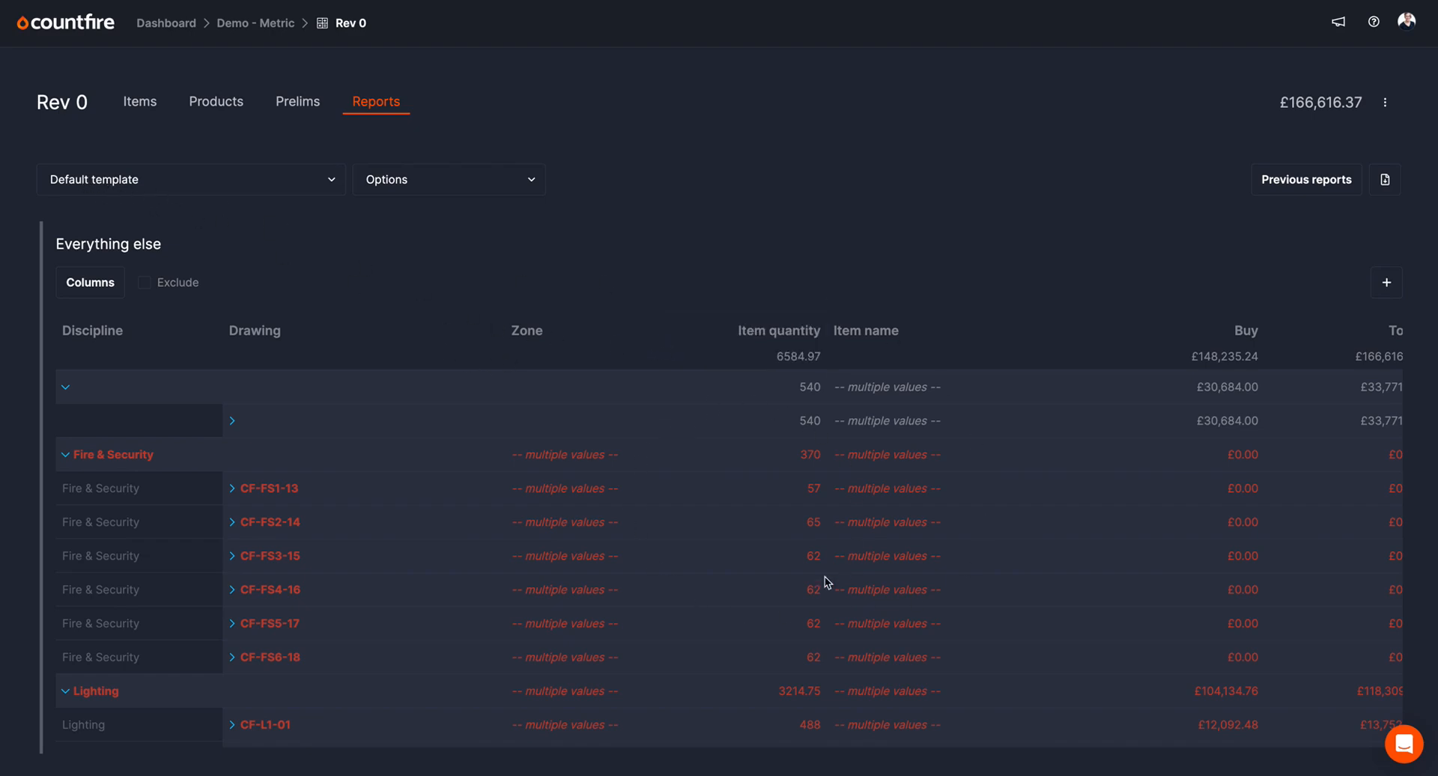
Add a new section to the report above Everything else and clear its default filter.
left_click(1387, 284)
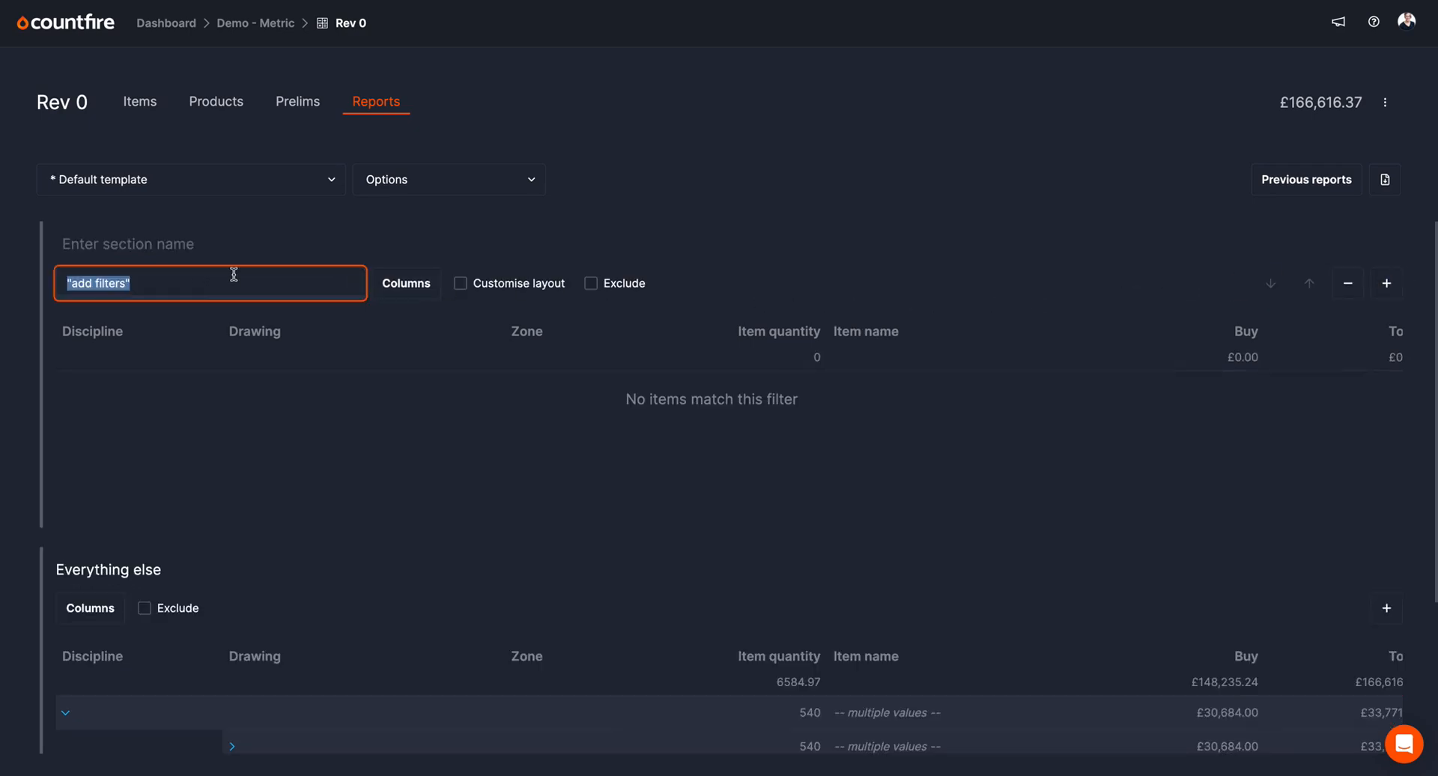
key("BackSpace")
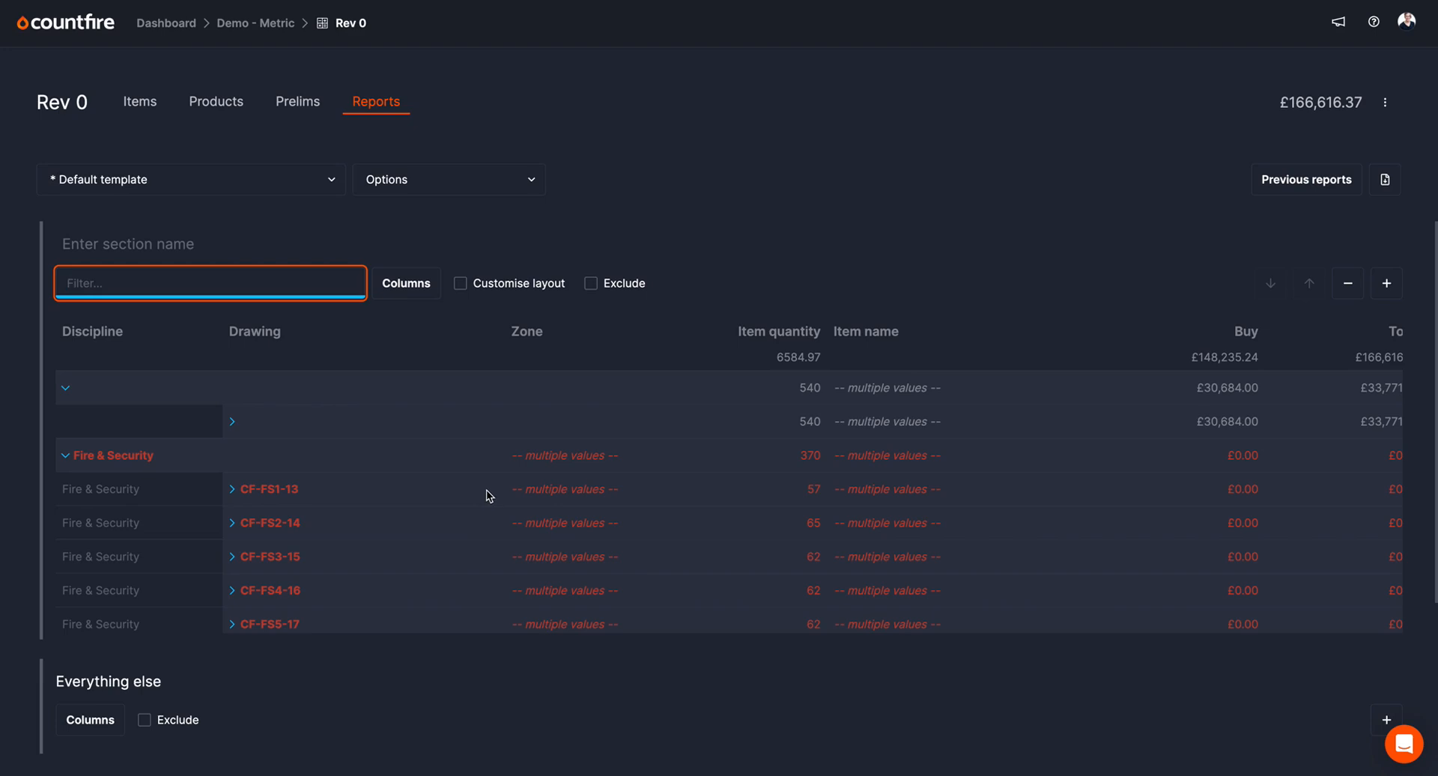
Replace the section's Buy and Total columns with Sell and Unit sell, placing Unit sell before Sell.
left_click(400, 283)
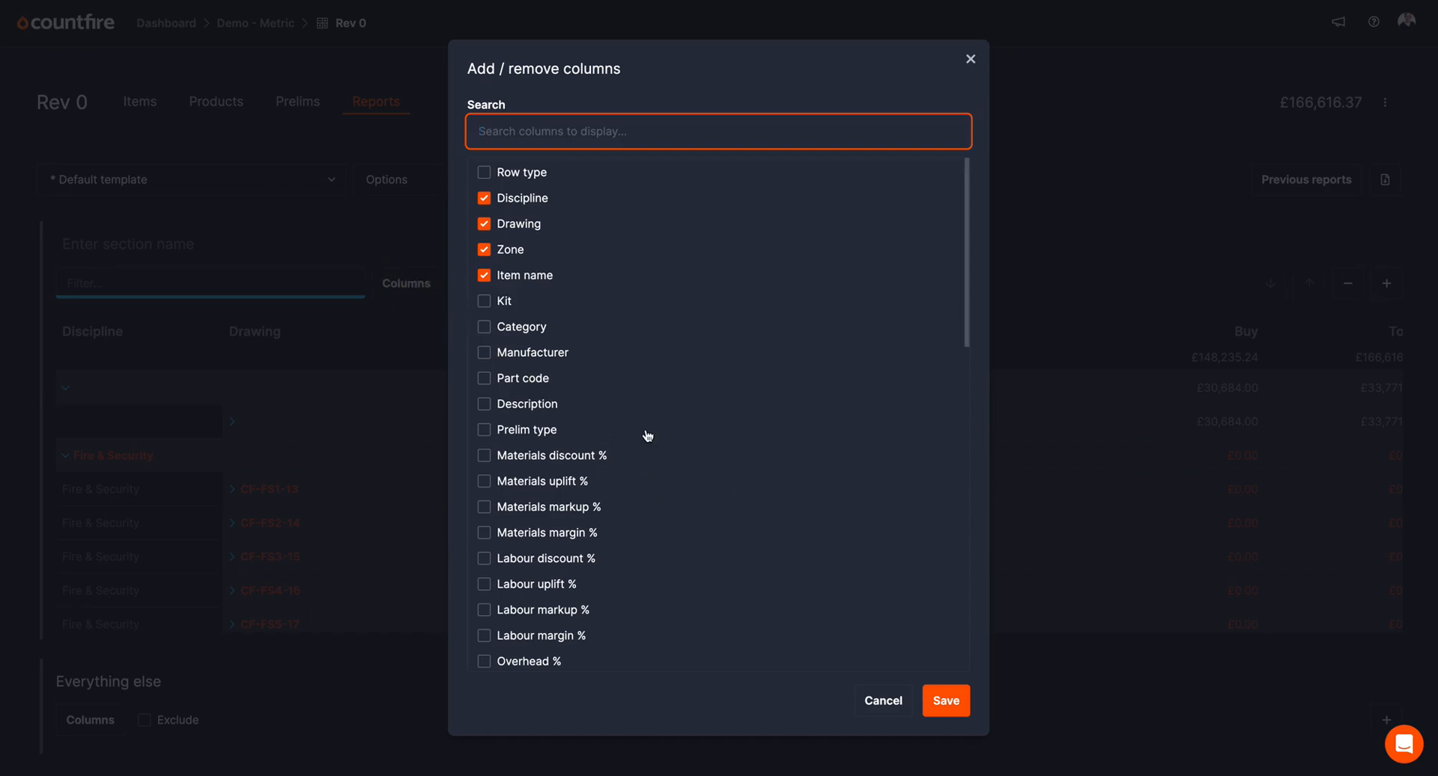
scroll(651, 454, "down", 12)
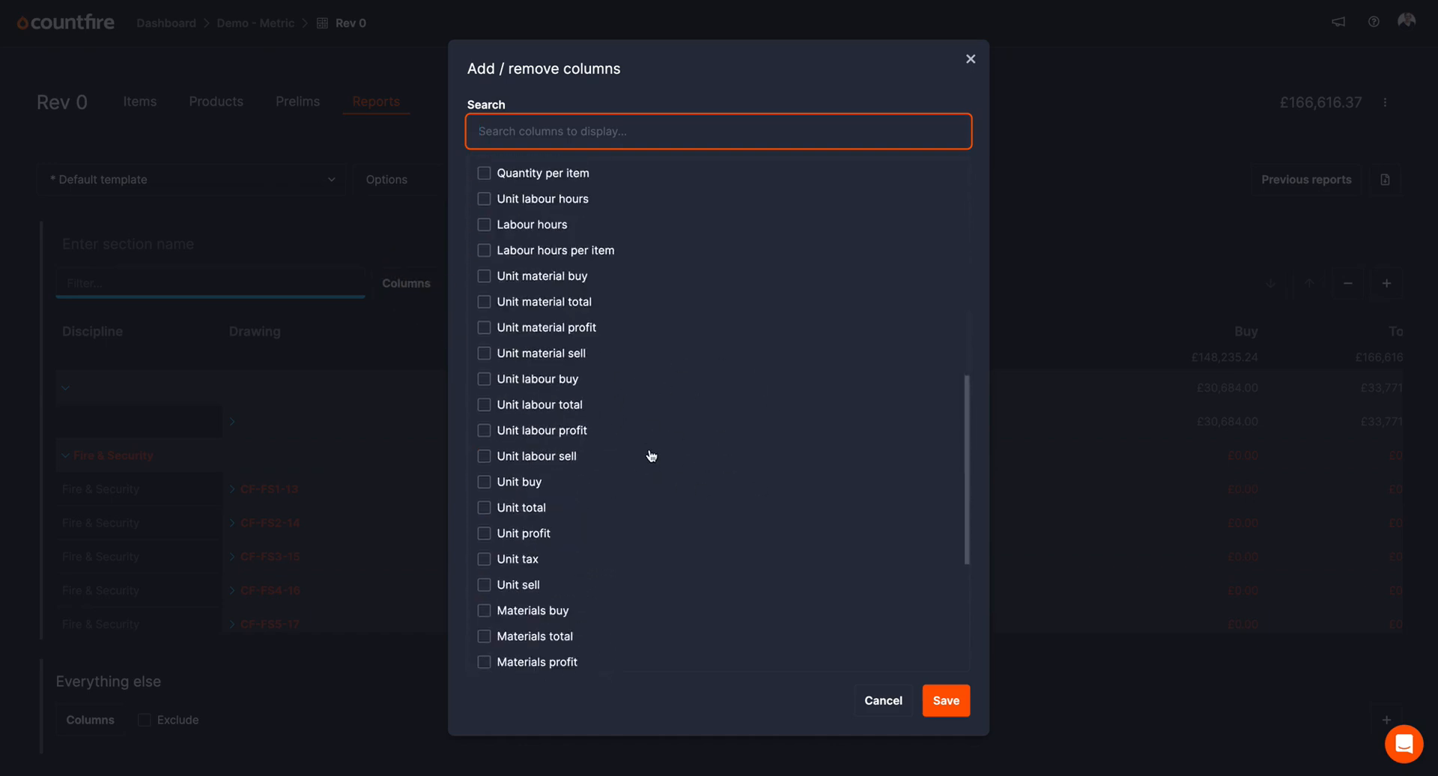
left_click(498, 529)
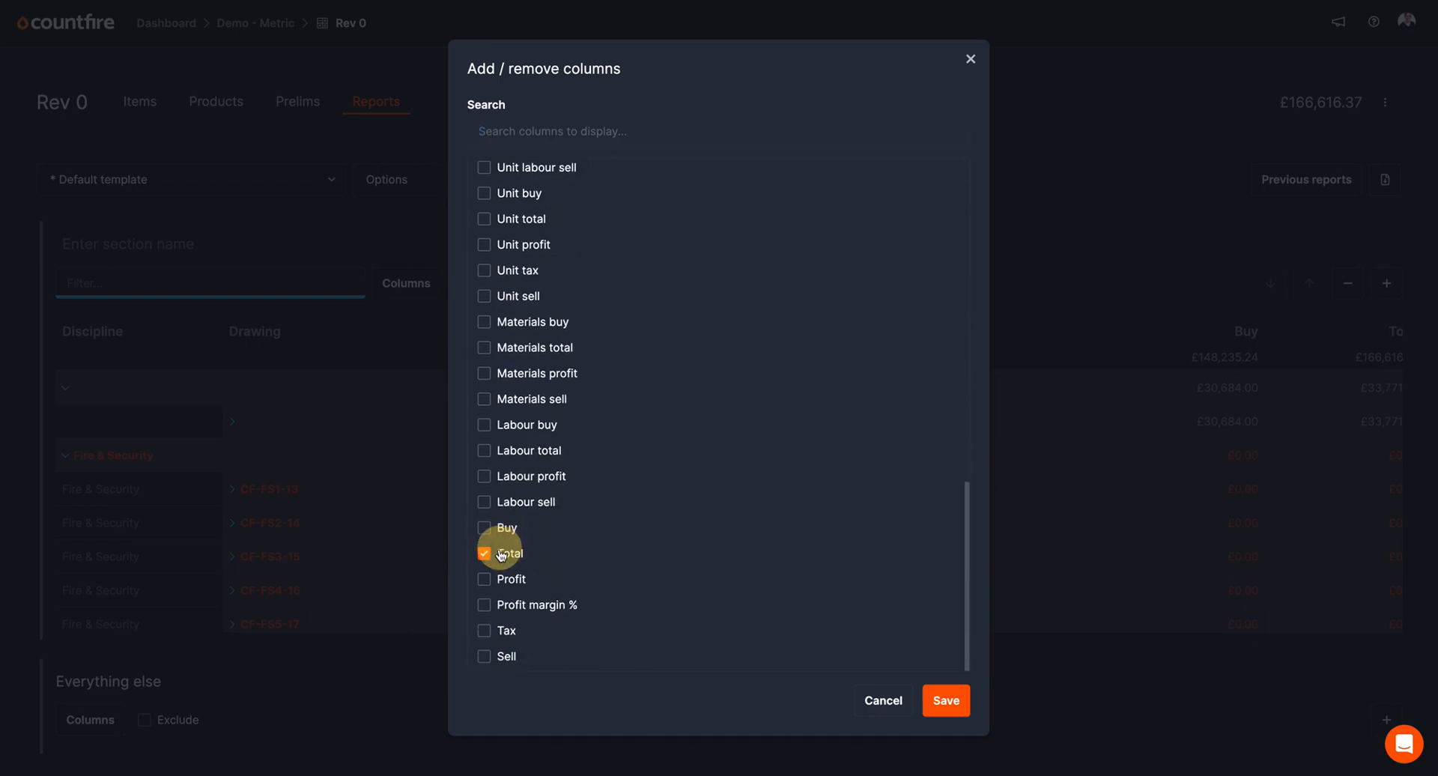
left_click(505, 658)
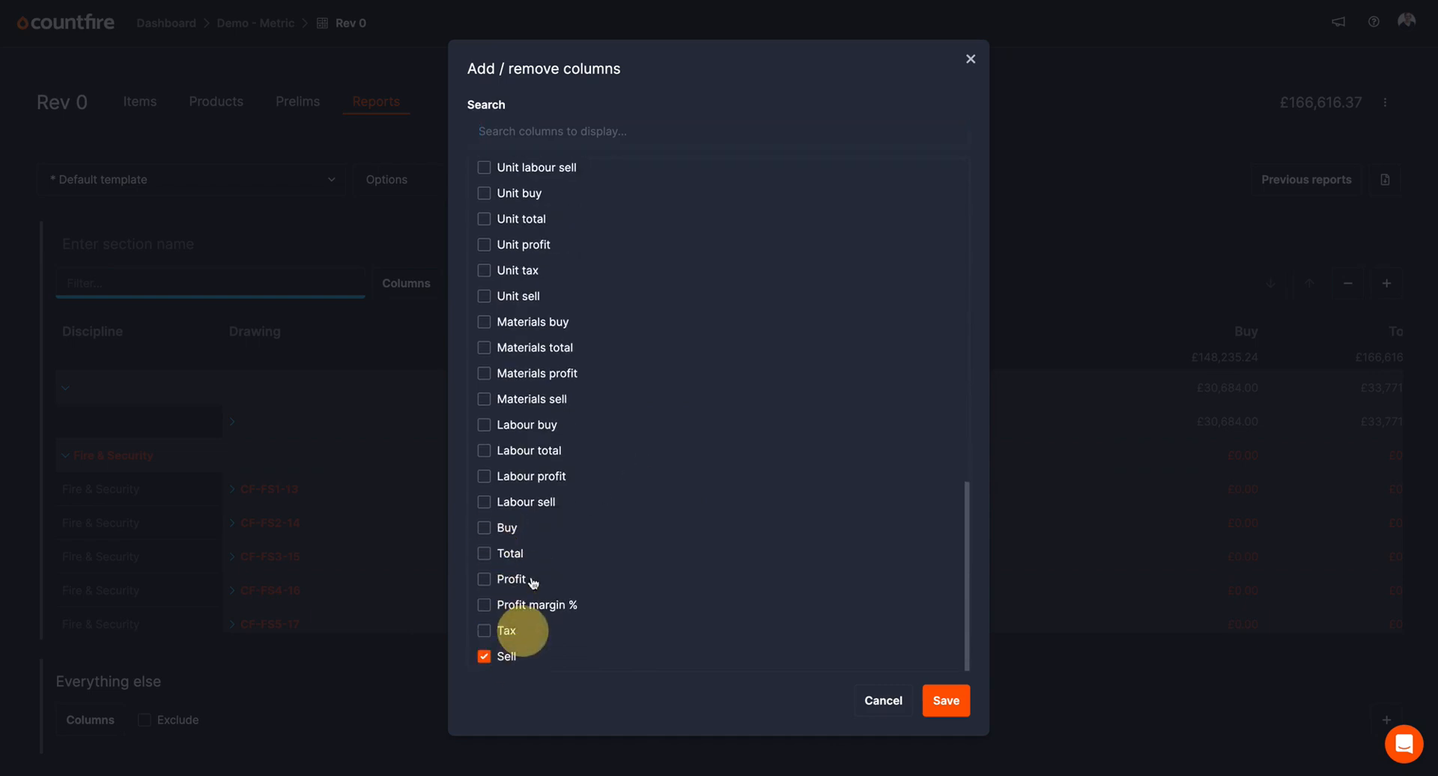
left_click(501, 298)
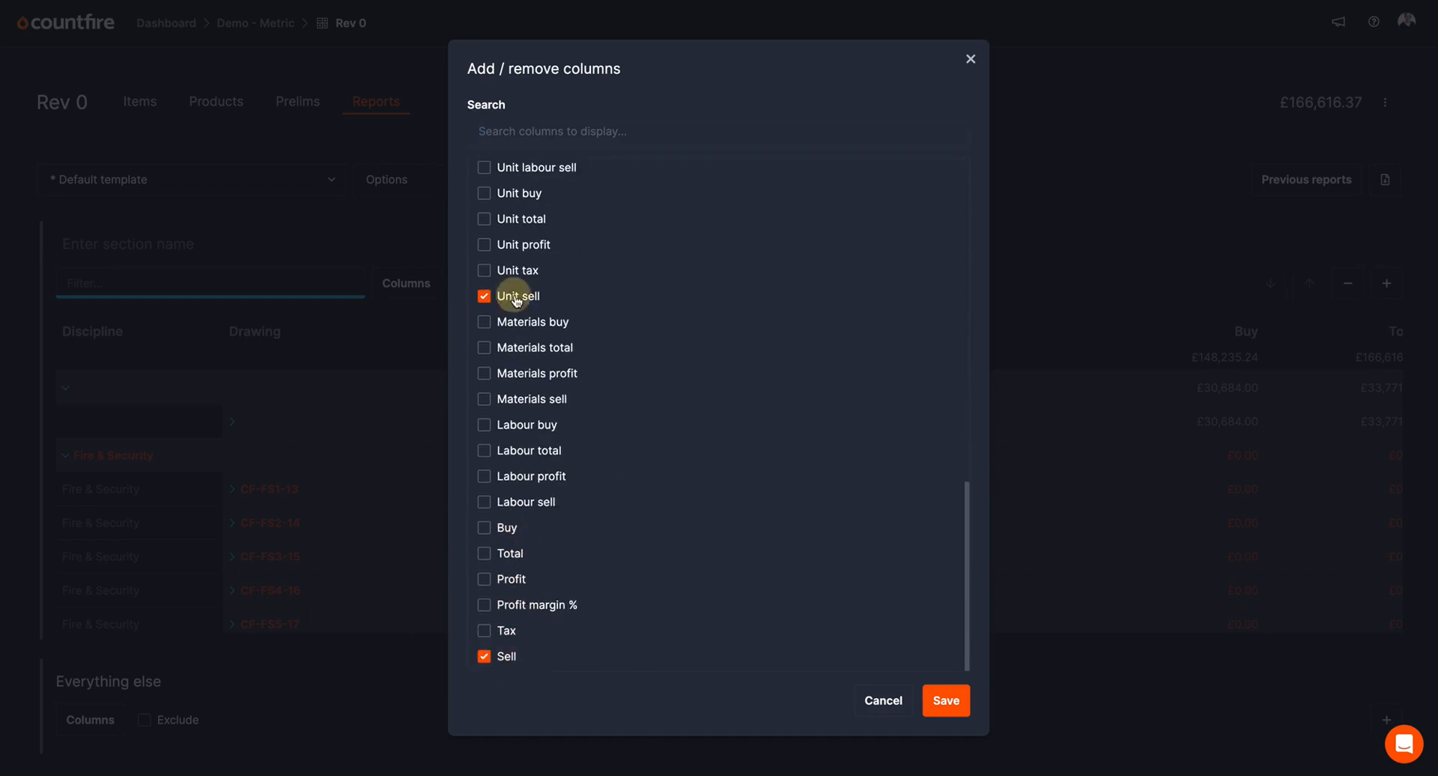
left_click(940, 703)
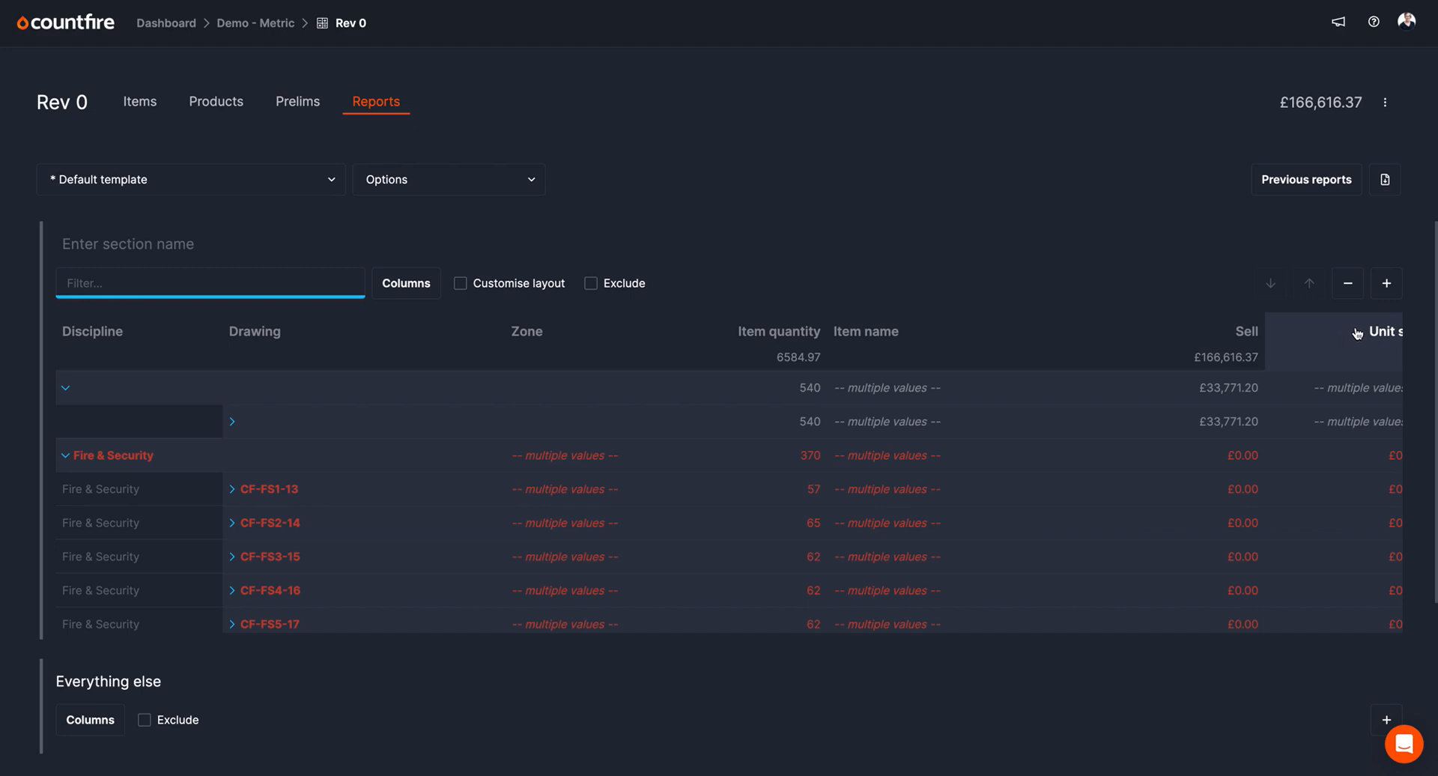
left_click_drag(1362, 340, 1044, 315)
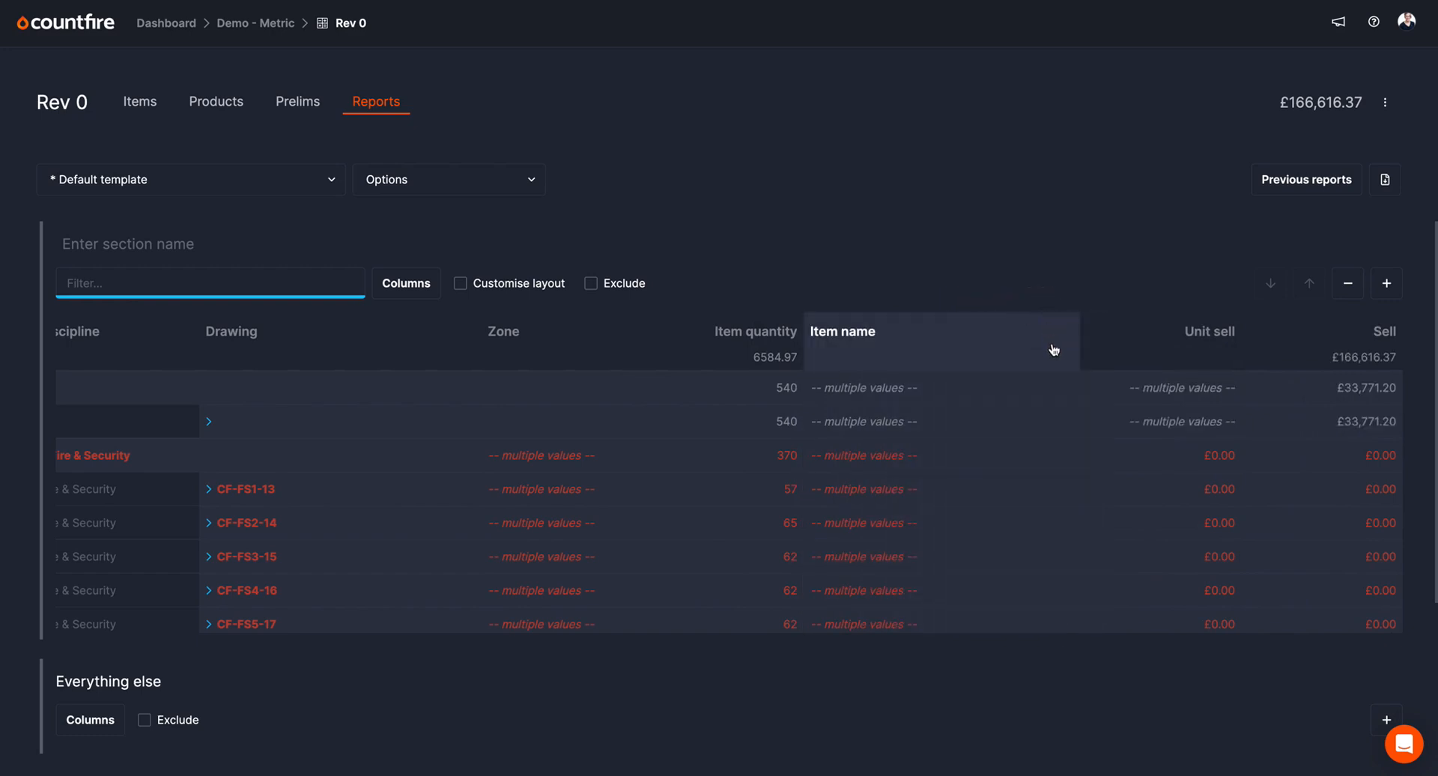
scroll(885, 387, "left", 1)
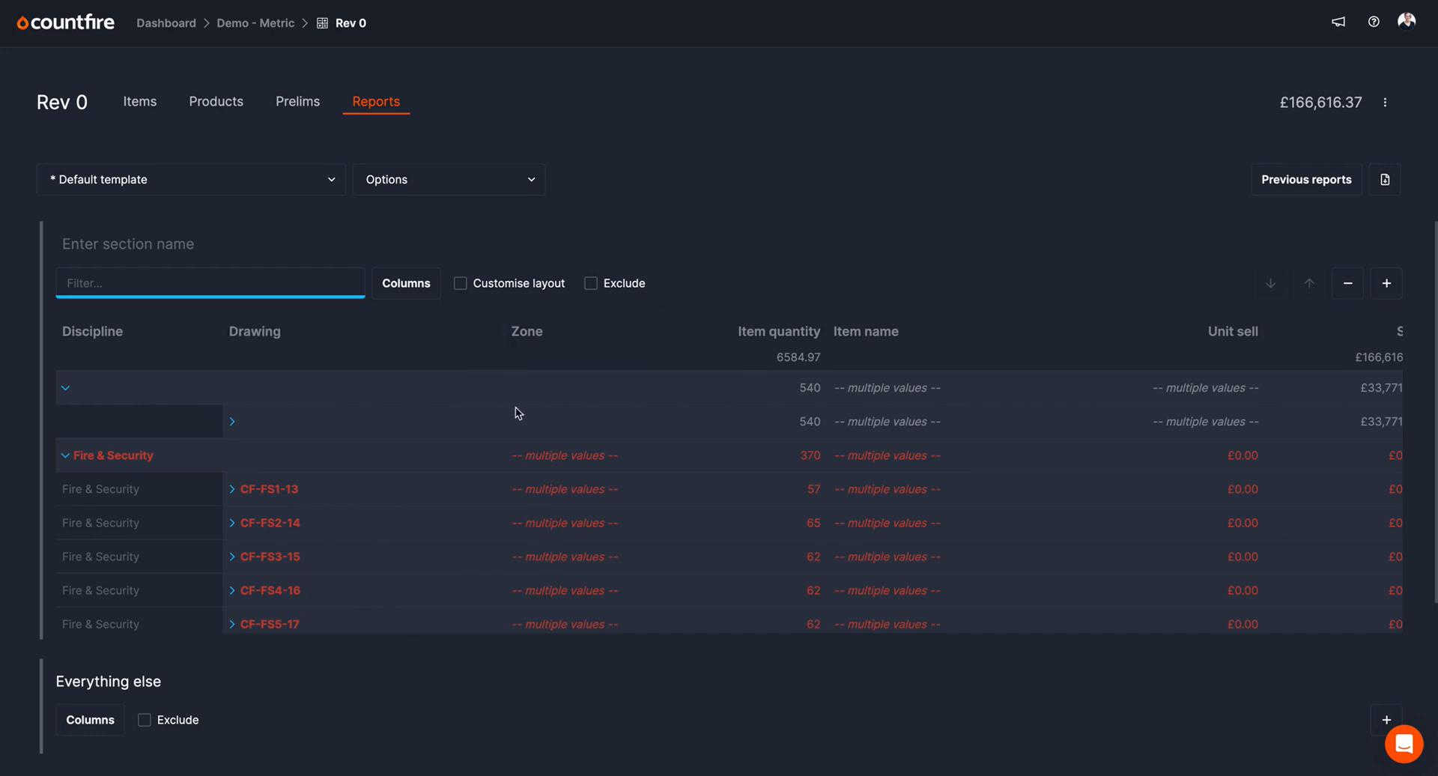
Ungroup the Drawing and Discipline columns and view the ungrouped report's Excel export.
left_click(325, 355)
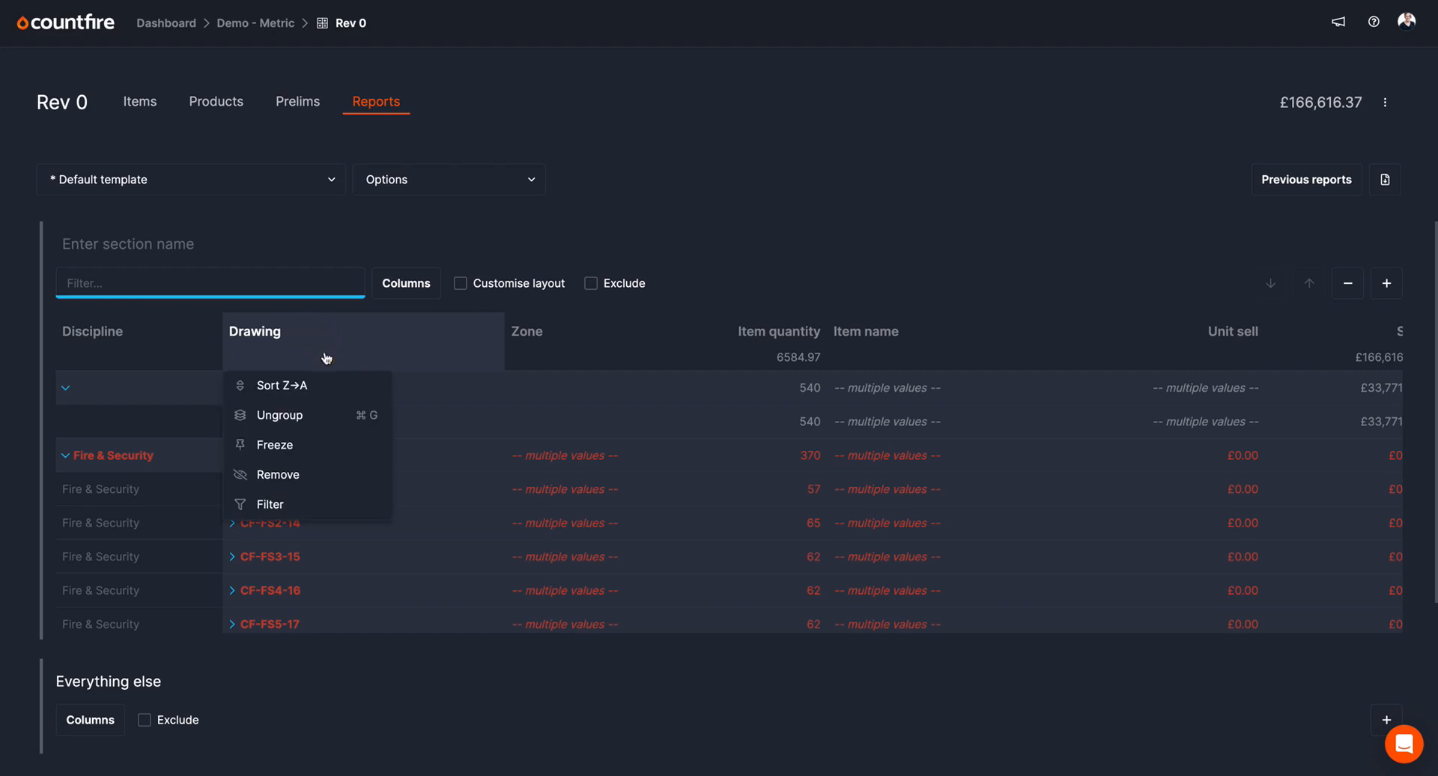
left_click(288, 416)
left_click(140, 338)
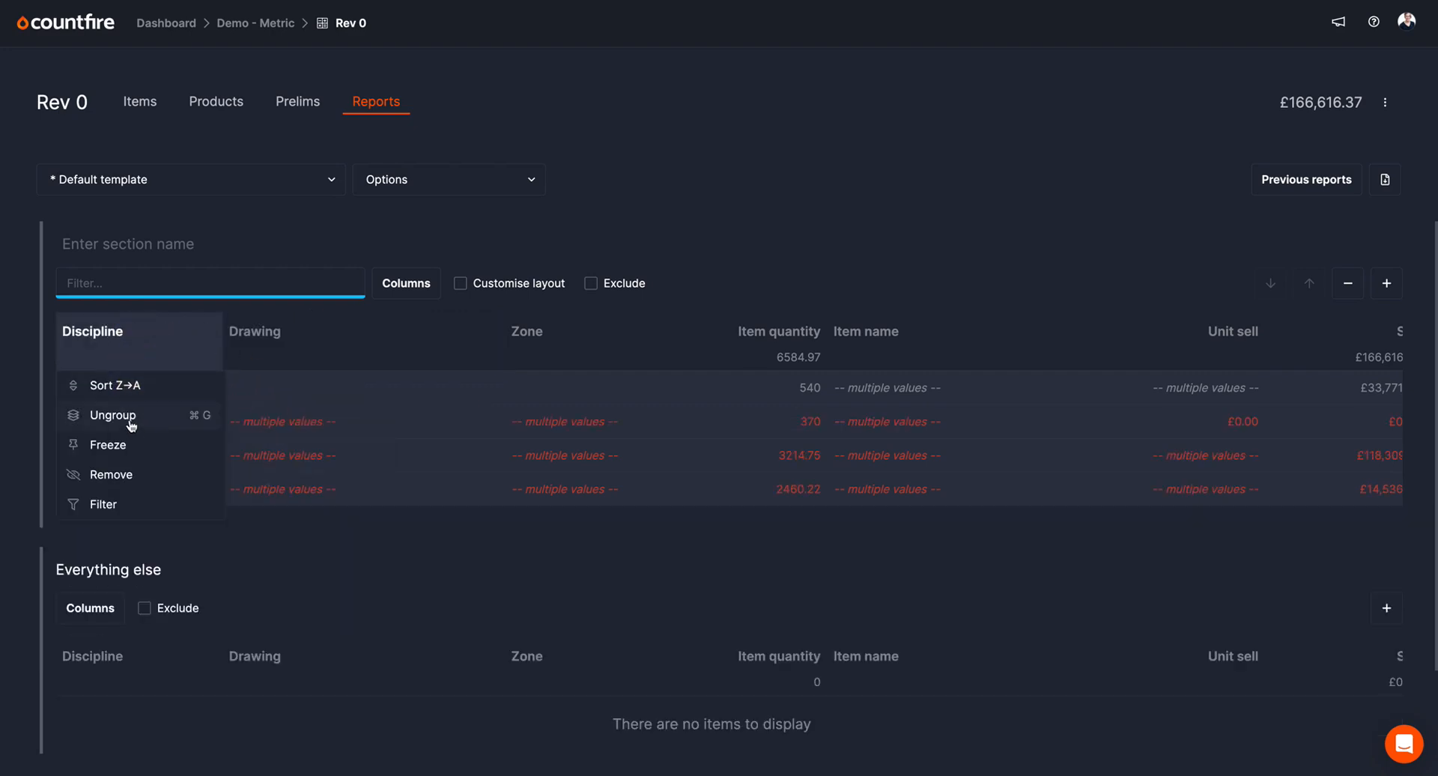
left_click(113, 415)
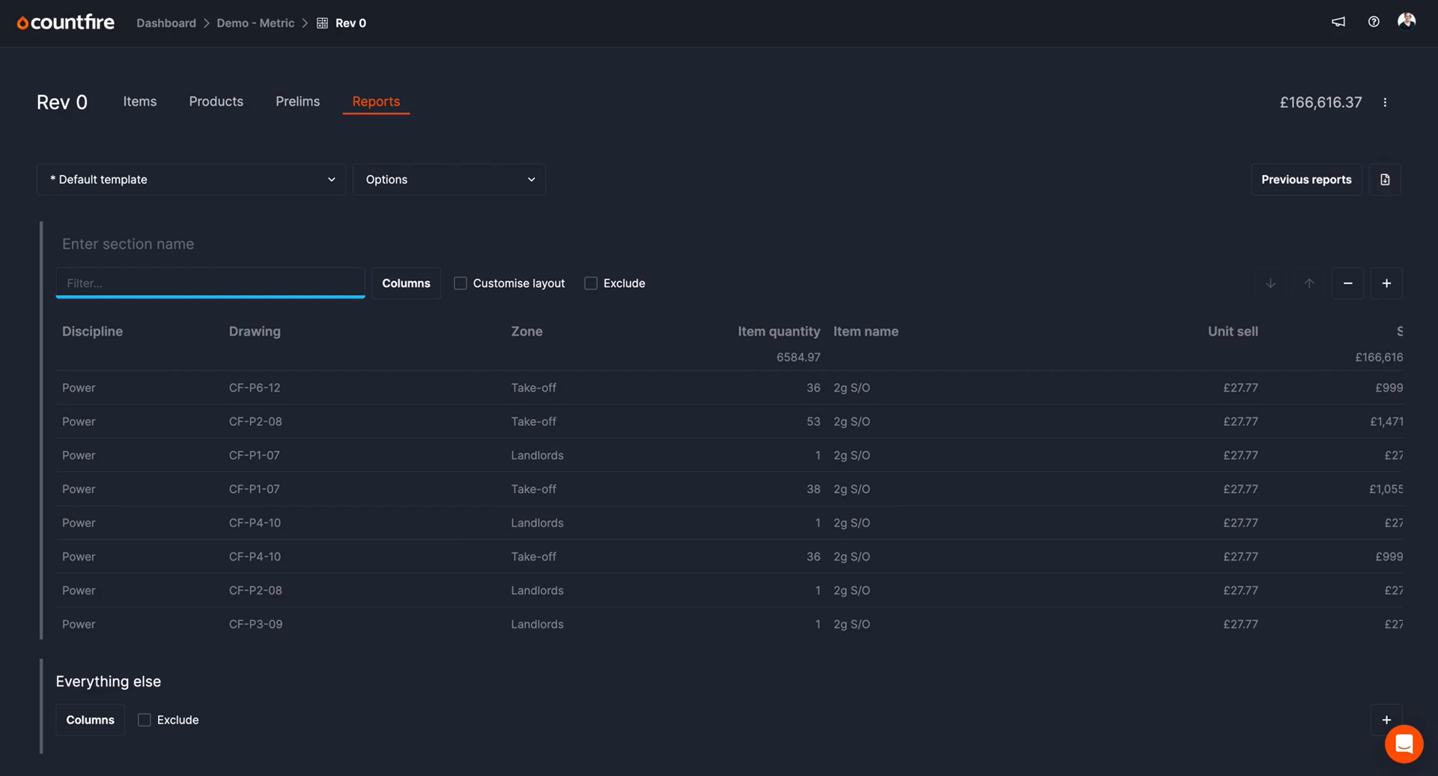
left_click_drag(0, 69, 892, 43)
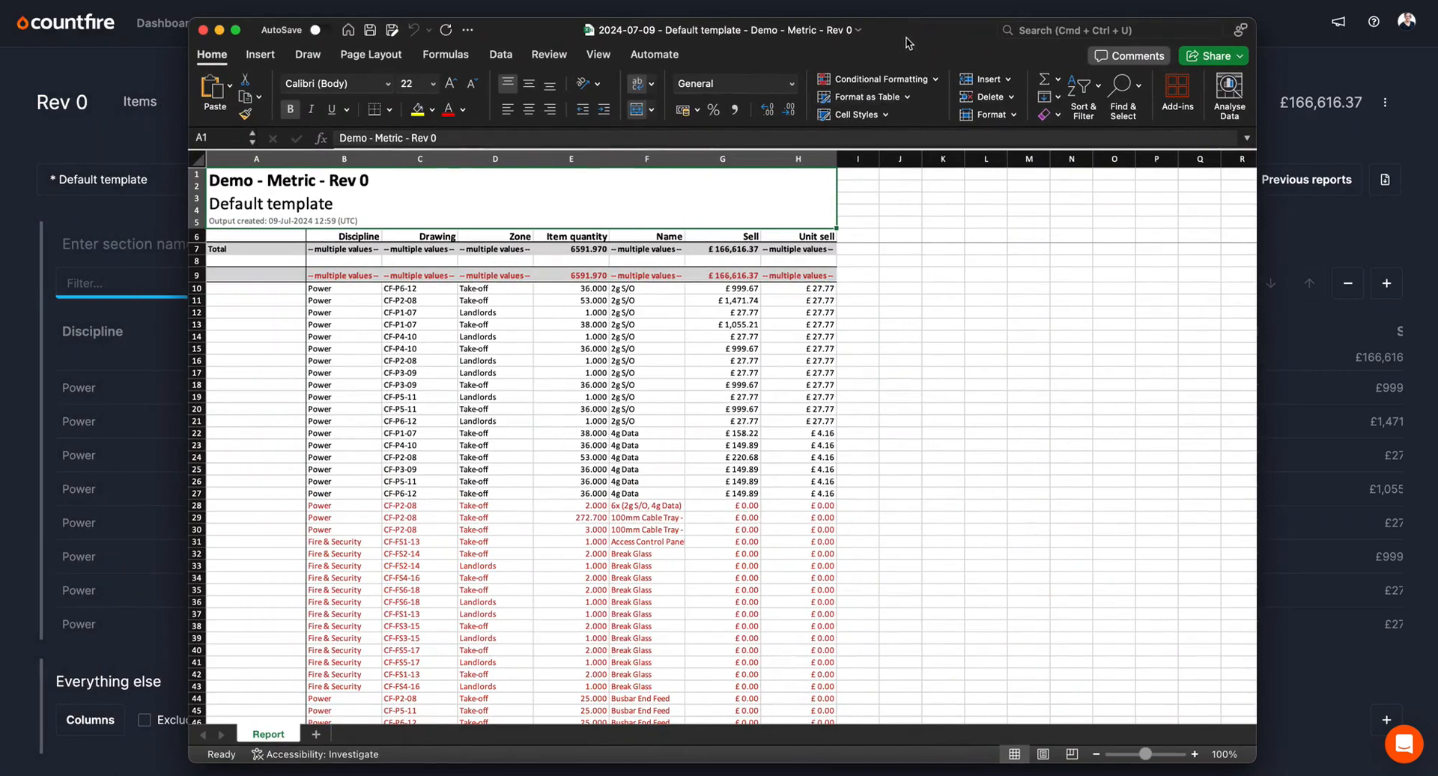
left_click_drag(907, 35, 0, 81)
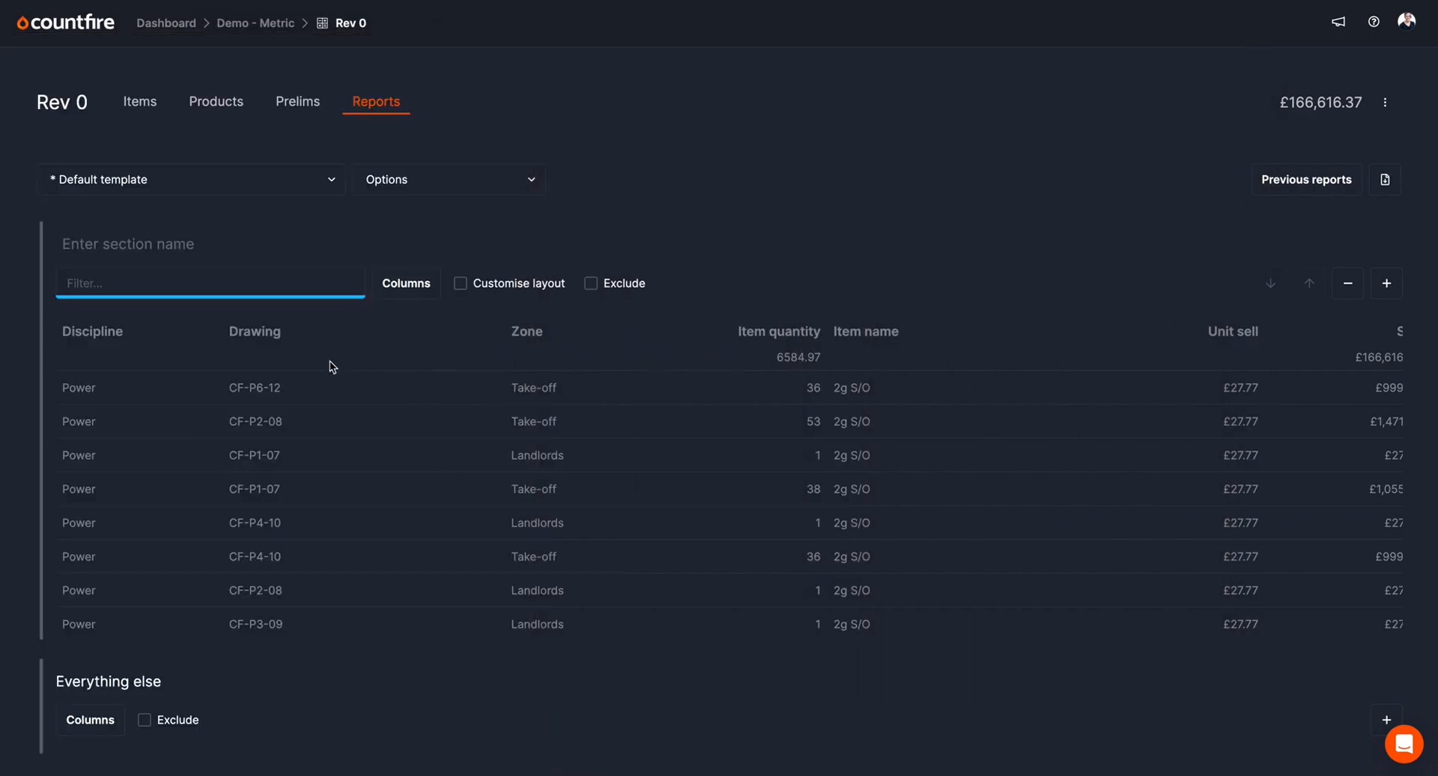
Group the report rows by Discipline, Drawing, Zone and Item name, in that order.
left_click(108, 350)
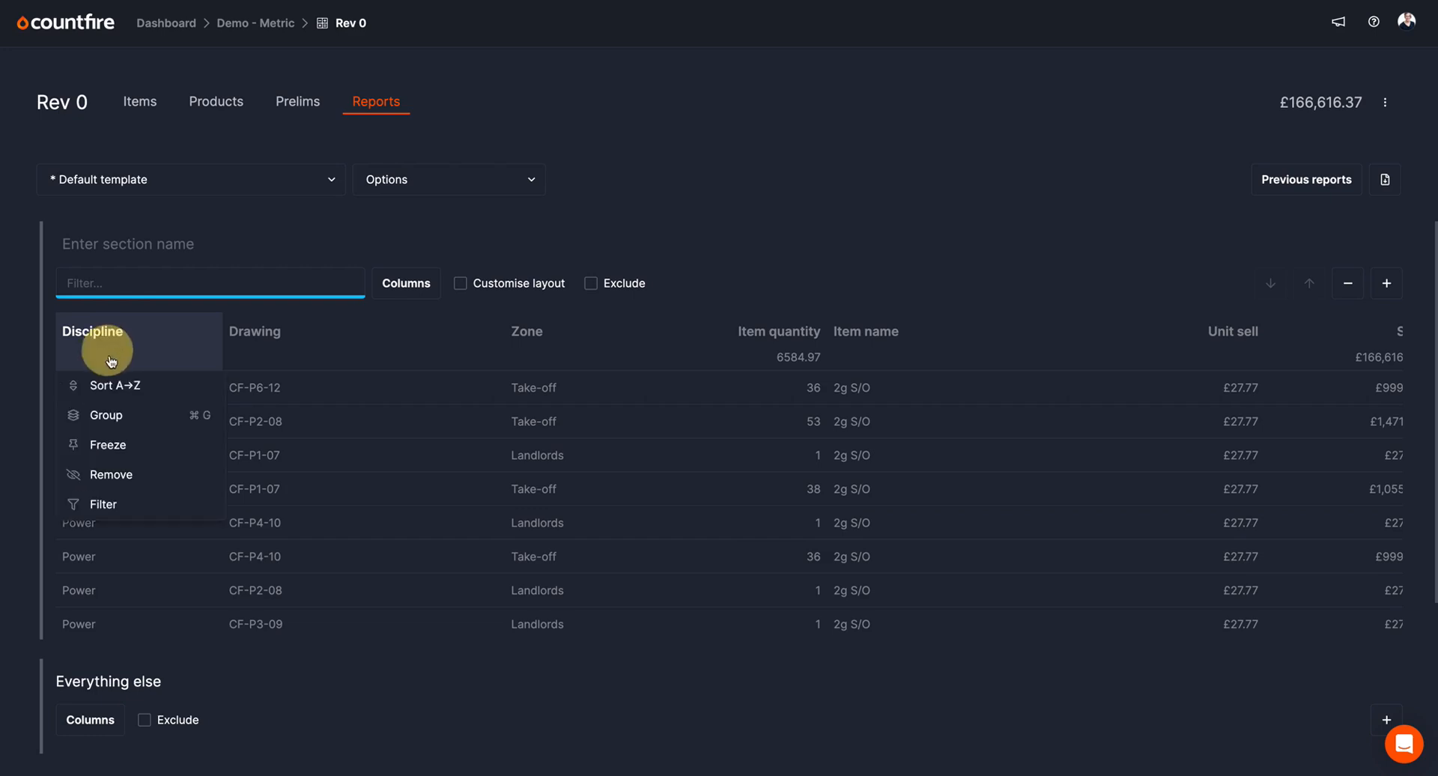
left_click(120, 419)
left_click(308, 333)
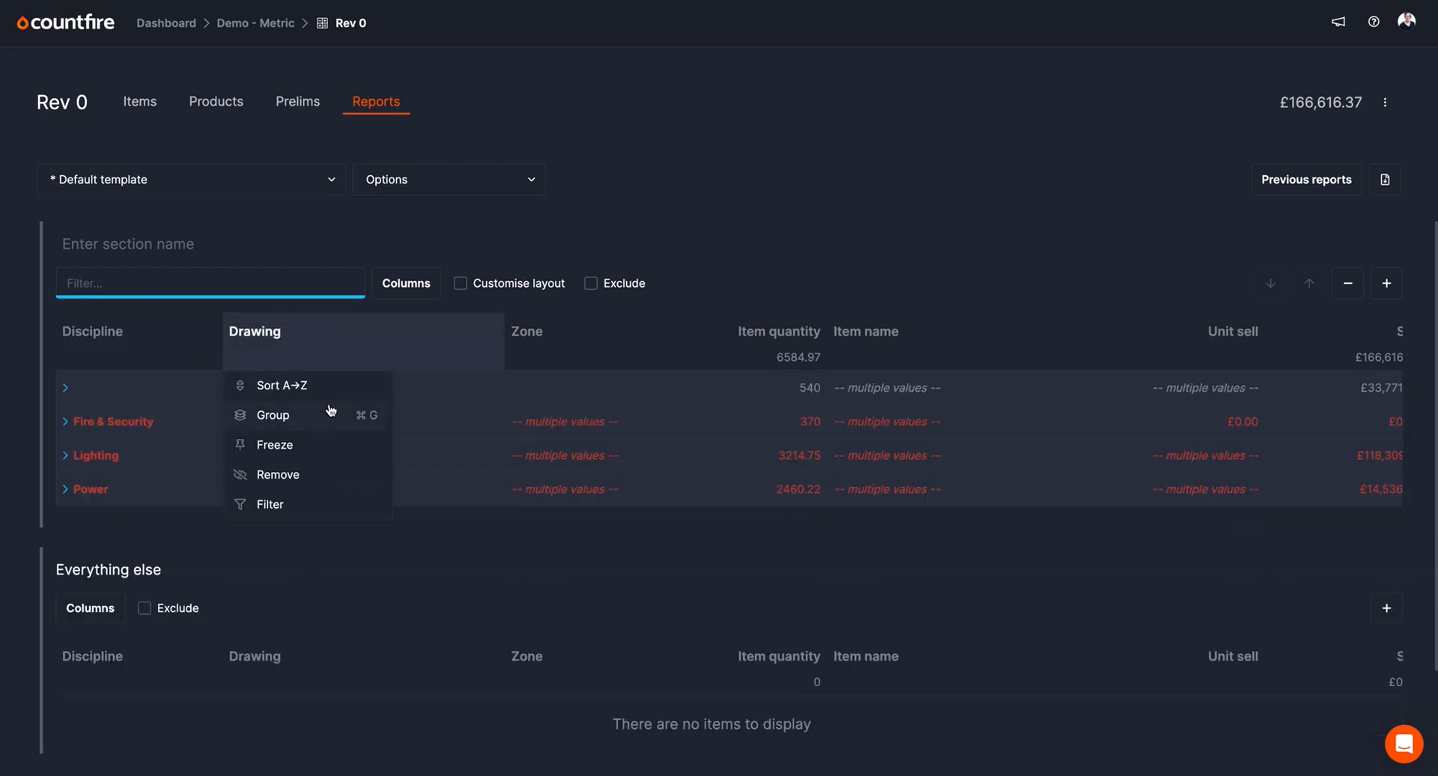
left_click(309, 418)
left_click(579, 343)
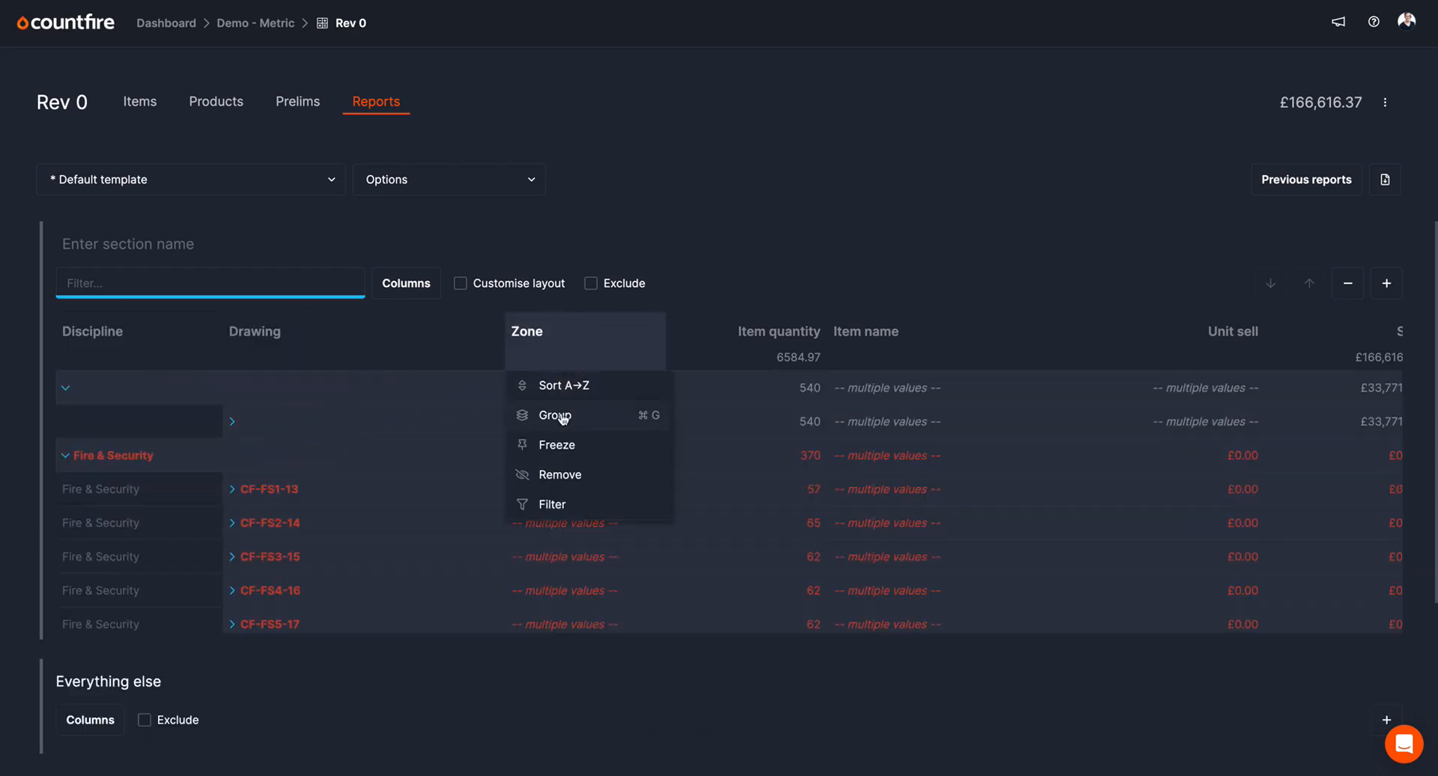
left_click(562, 420)
left_click(942, 352)
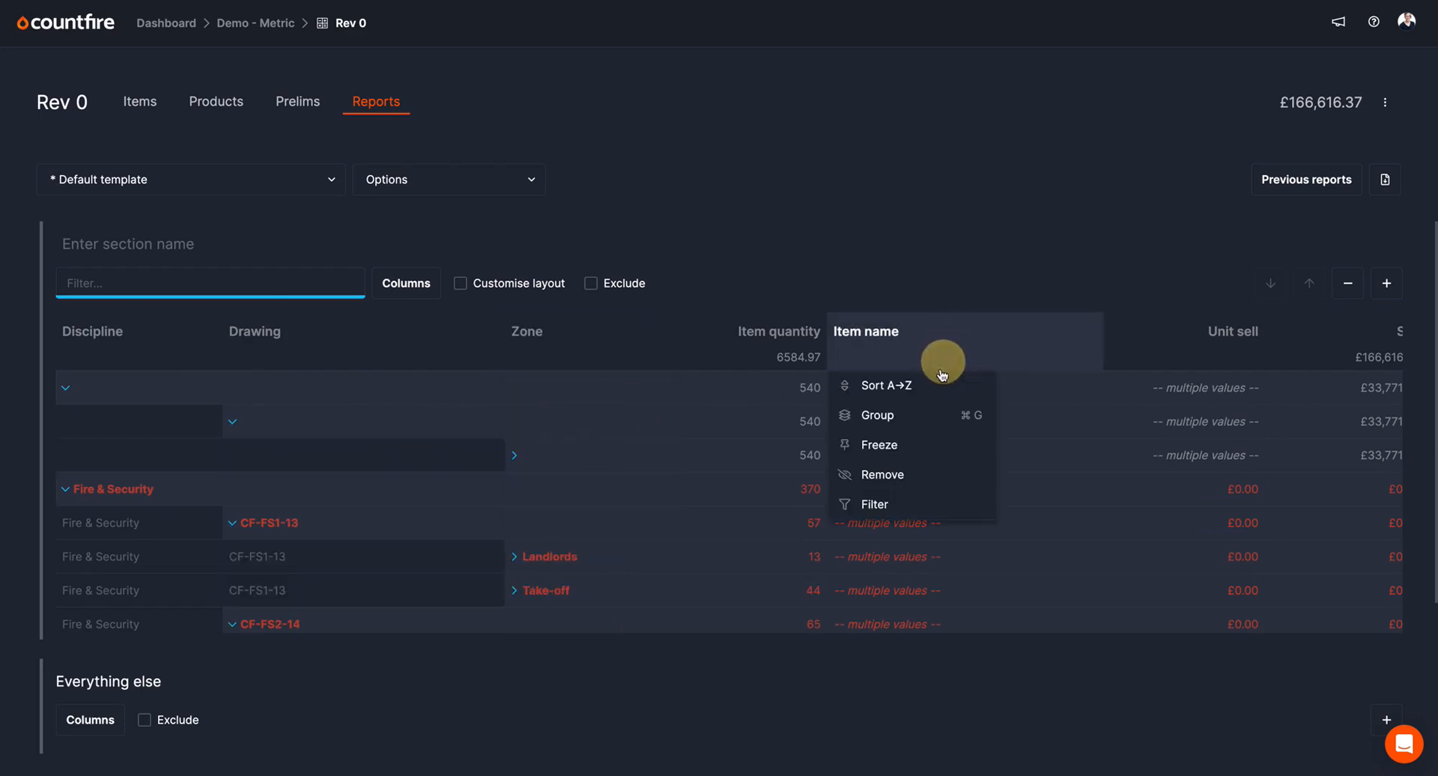
left_click(878, 416)
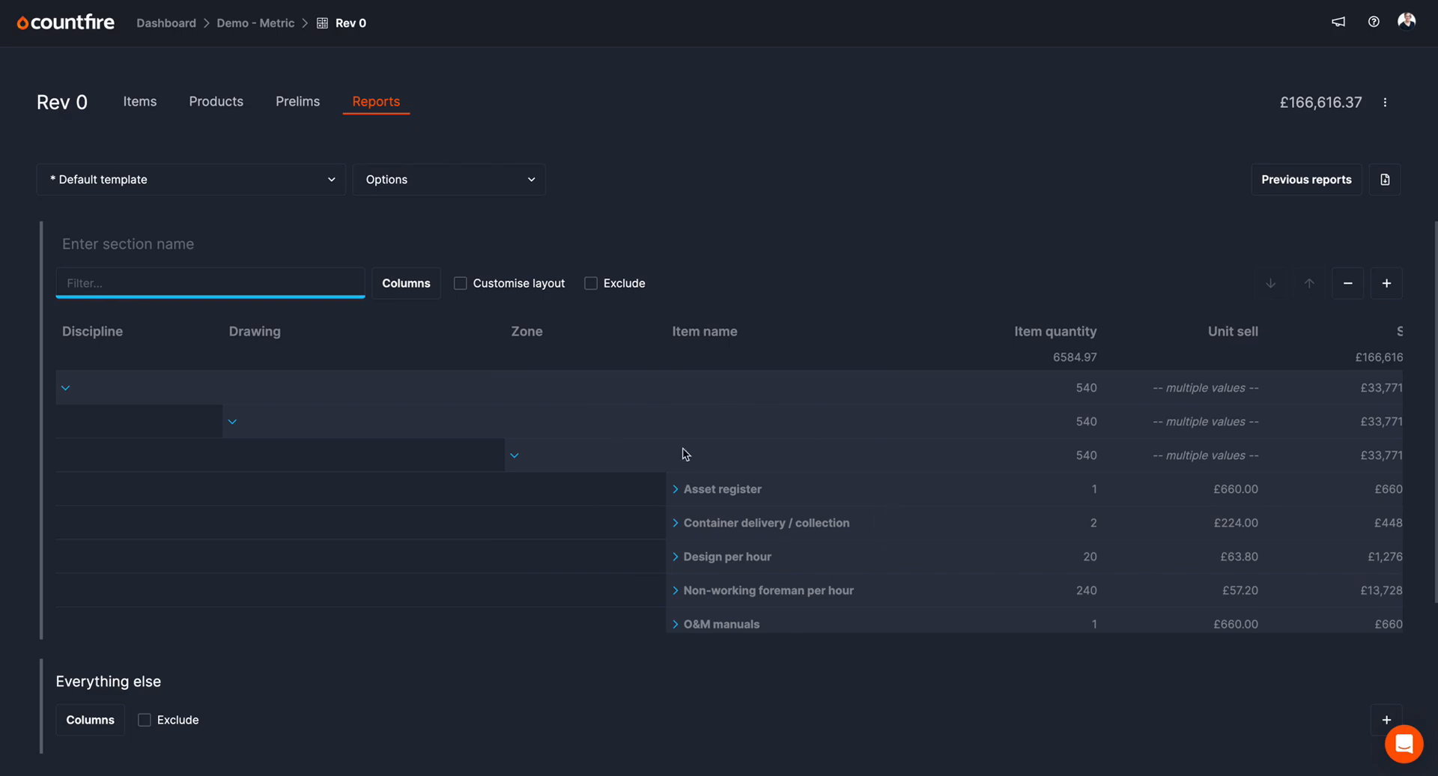
Examine the grouped rows in the report and in its exported Excel workbook.
scroll(656, 533, "down", 8)
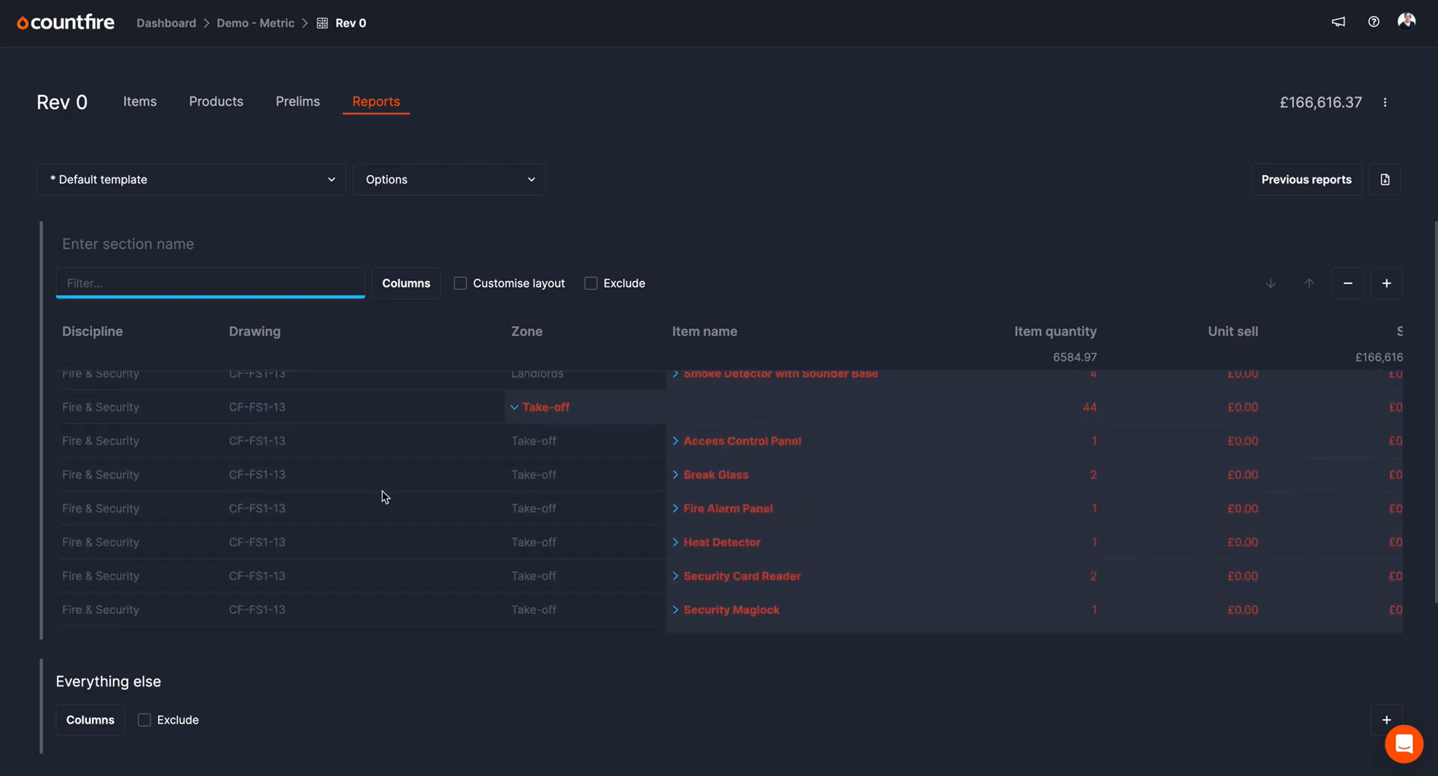
left_click_drag(0, 225, 491, 83)
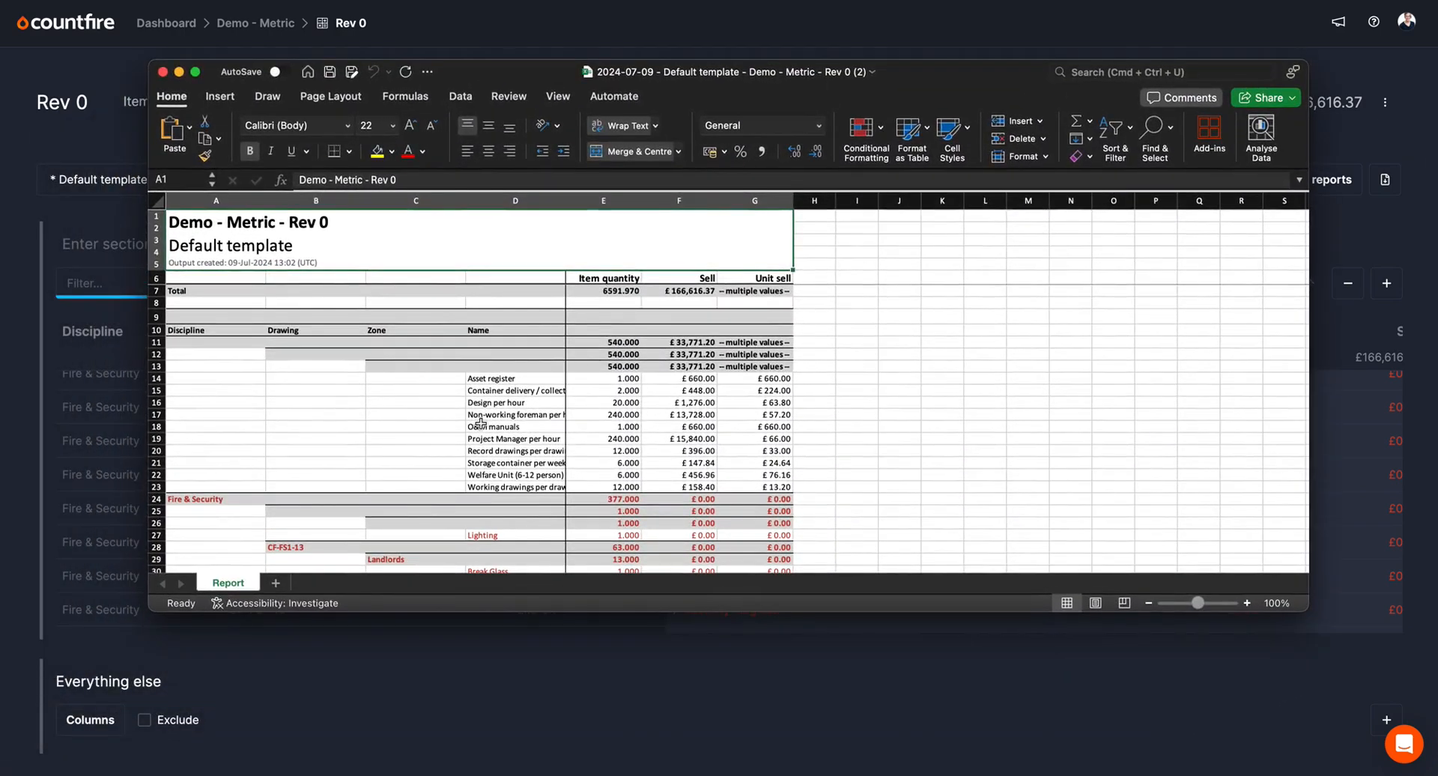
scroll(588, 455, "down", 5)
scroll(587, 455, "down", 5)
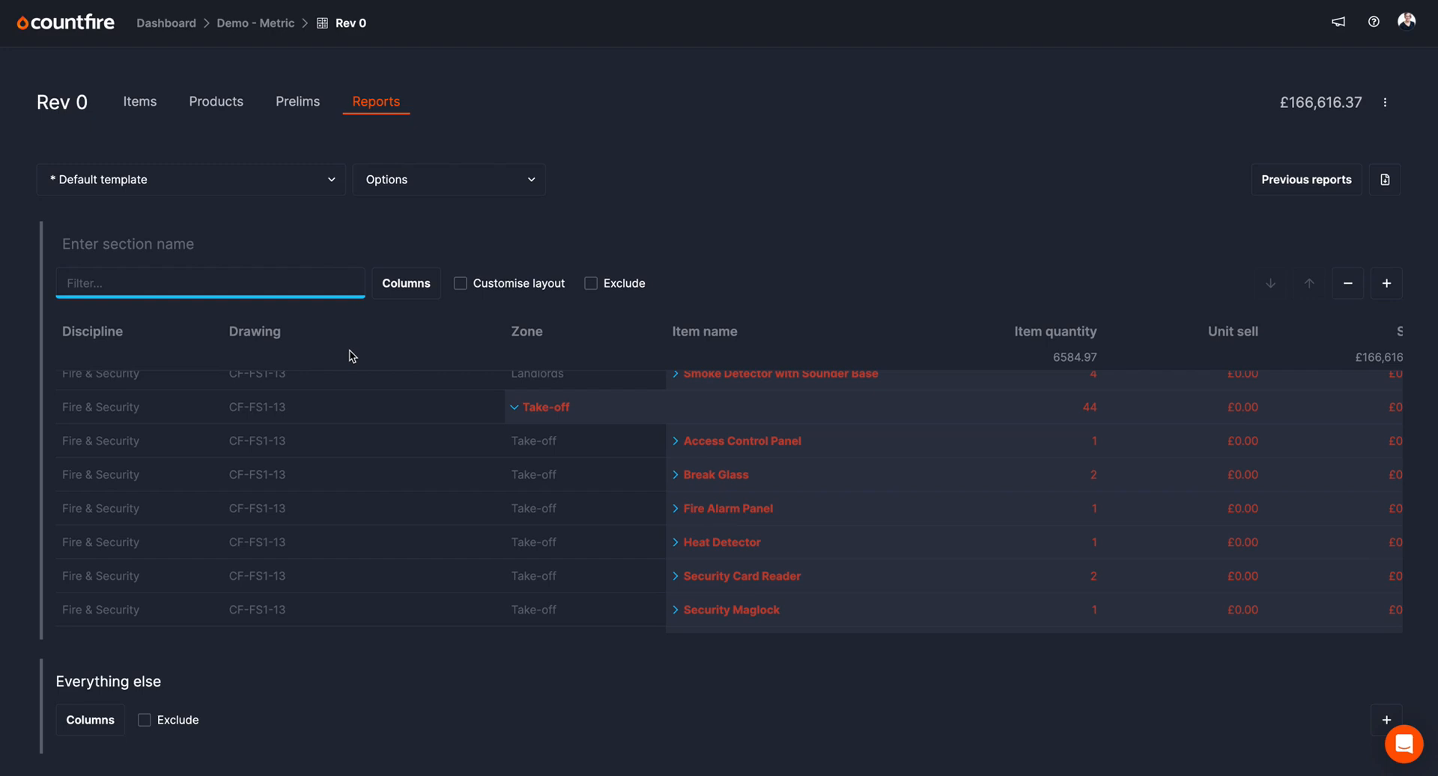
Filter the new section by Lighting and check the items remaining in Everything else.
left_click(175, 280)
type("Lighting")
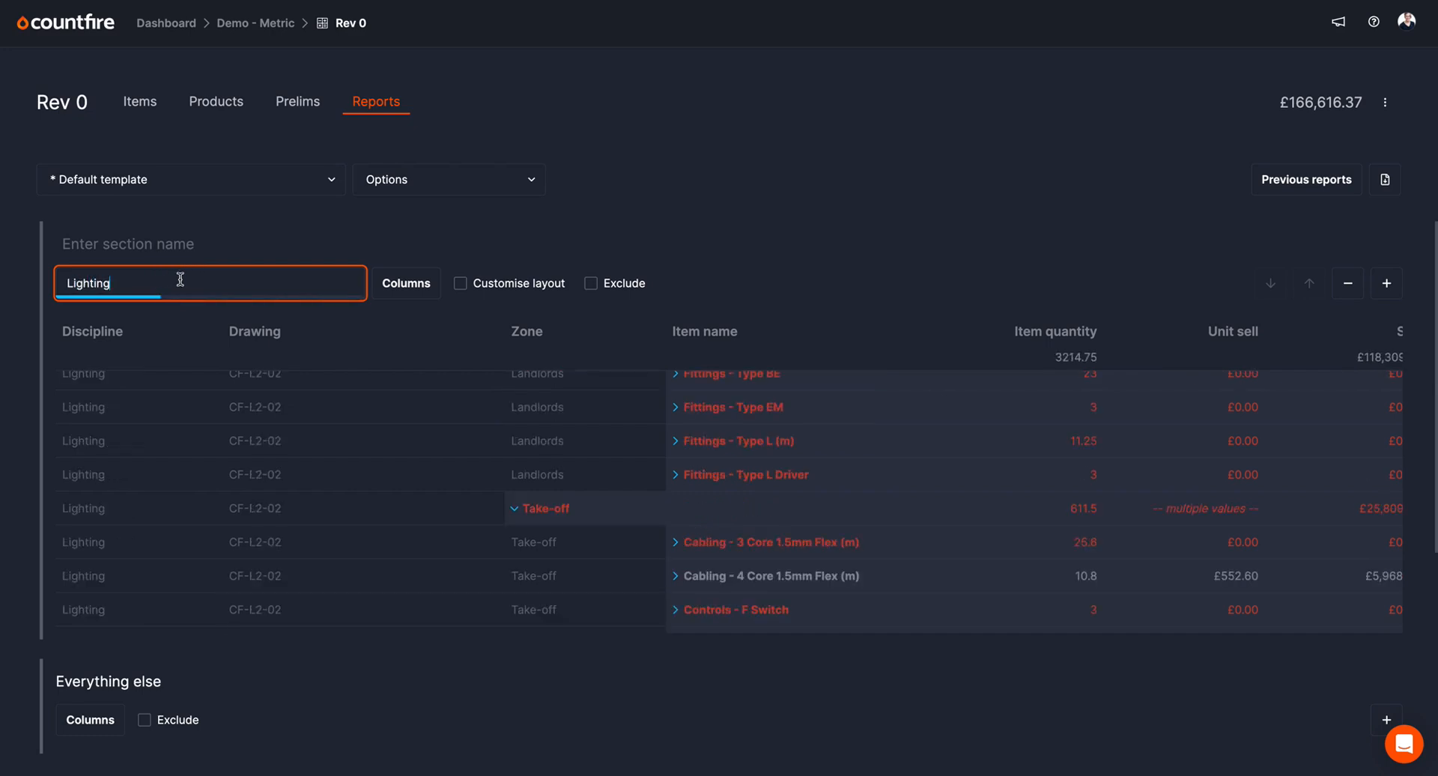
scroll(434, 475, "up", 10)
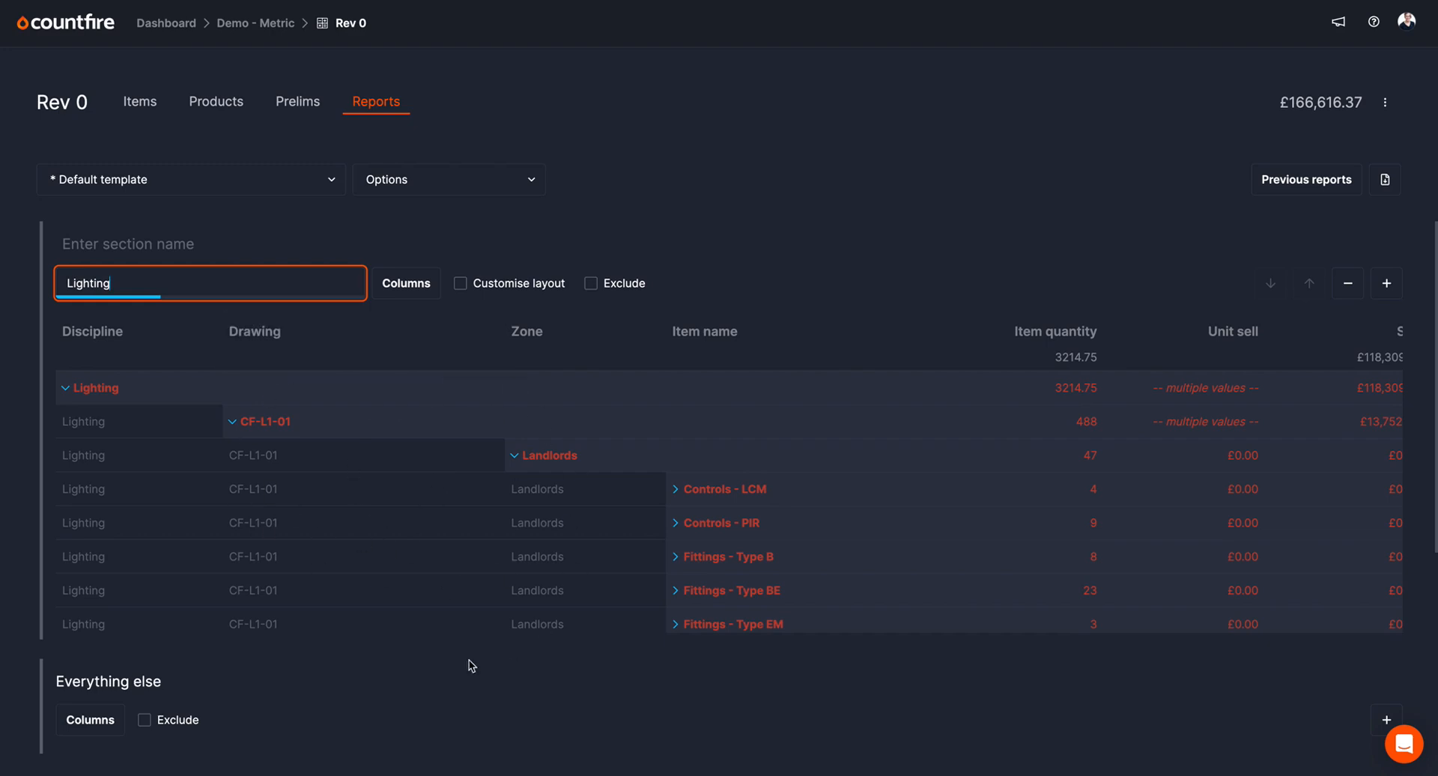
scroll(402, 708, "down", 2)
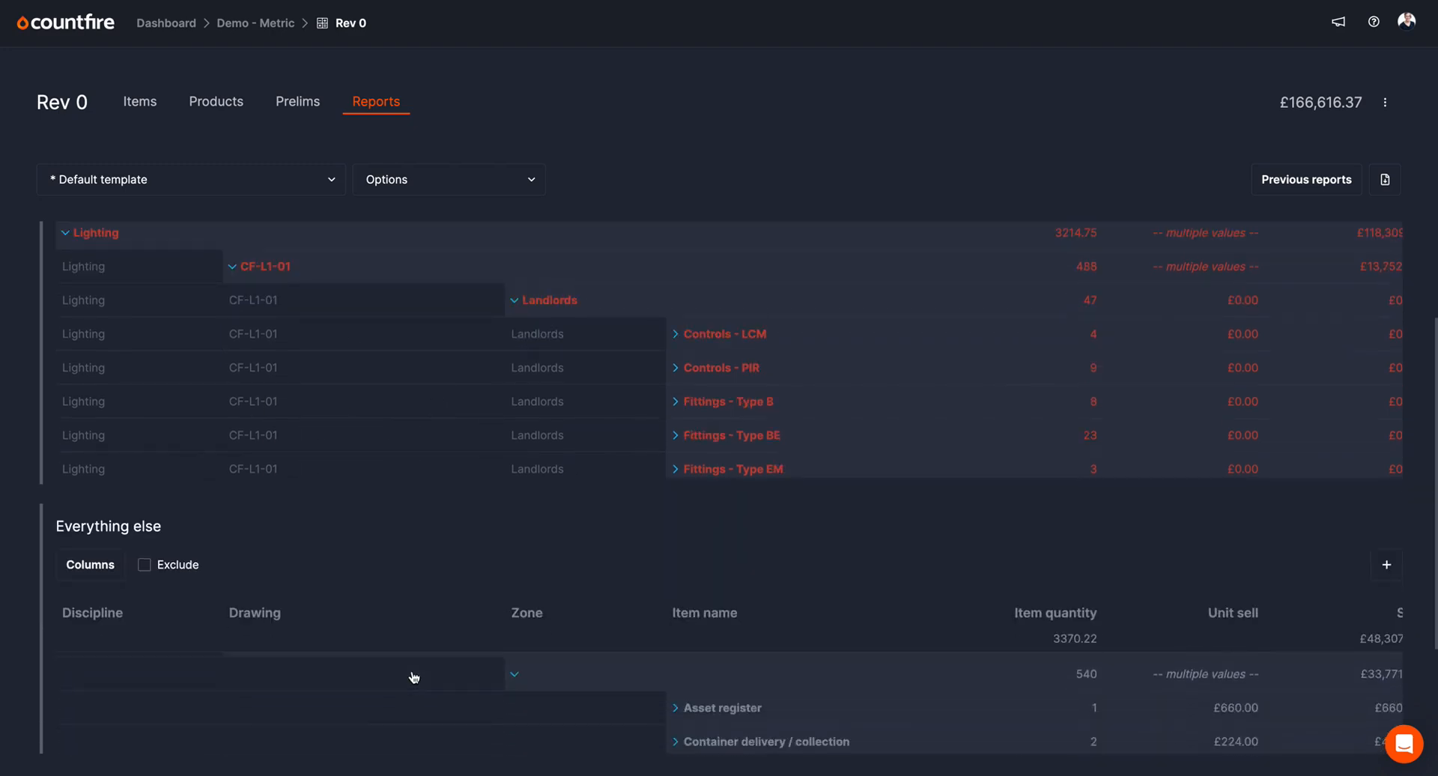
scroll(431, 567, "down", 2)
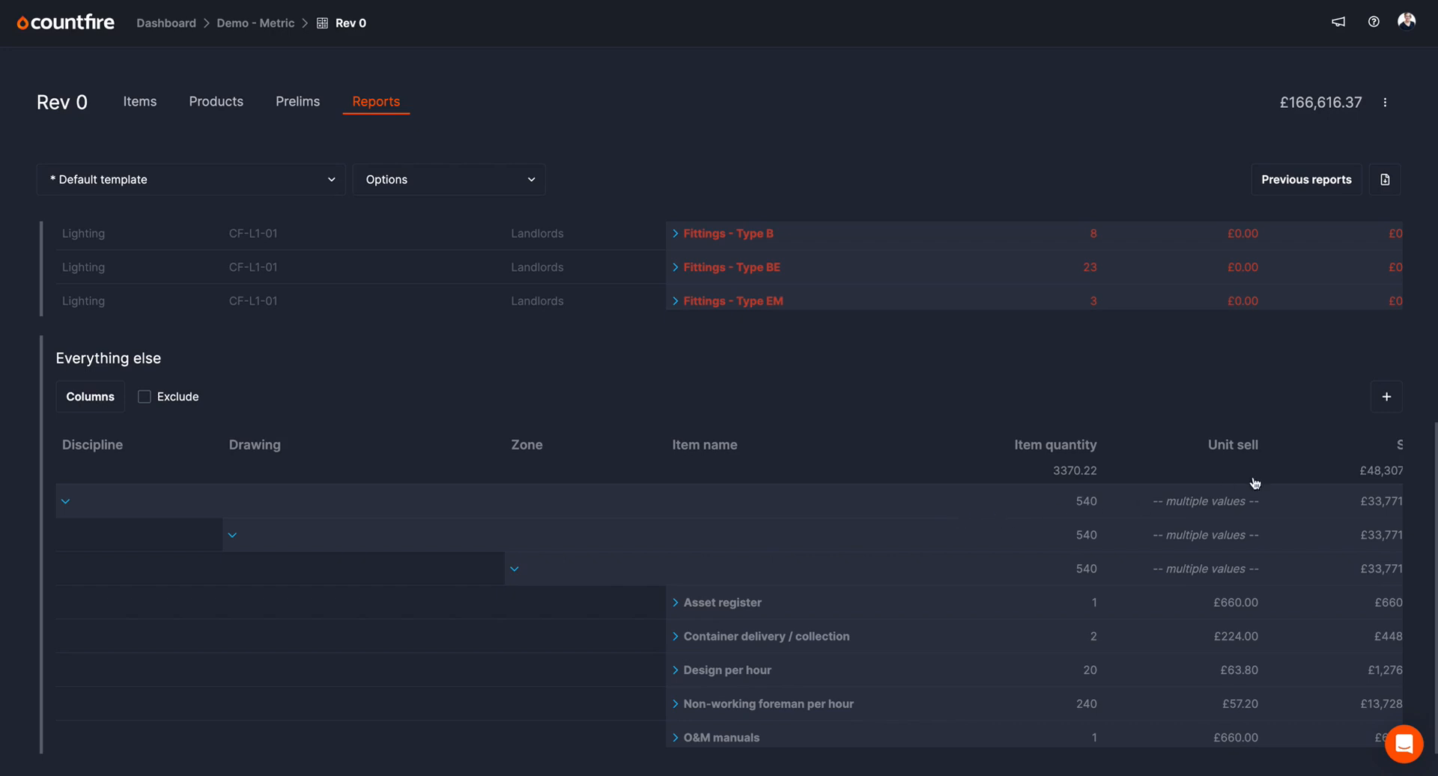
Add a second section below the Lighting section and clear its default filter.
left_click(1388, 397)
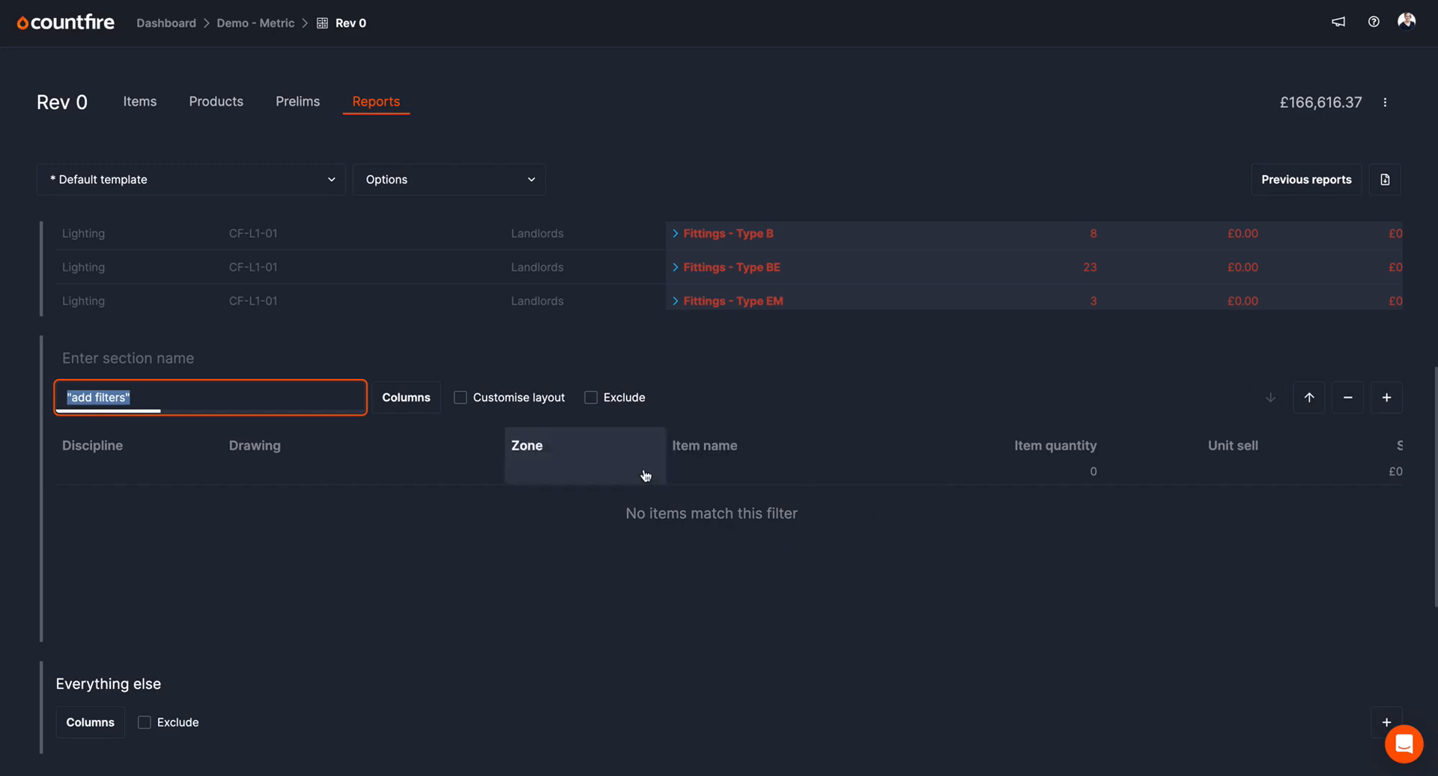
key("BackSpace")
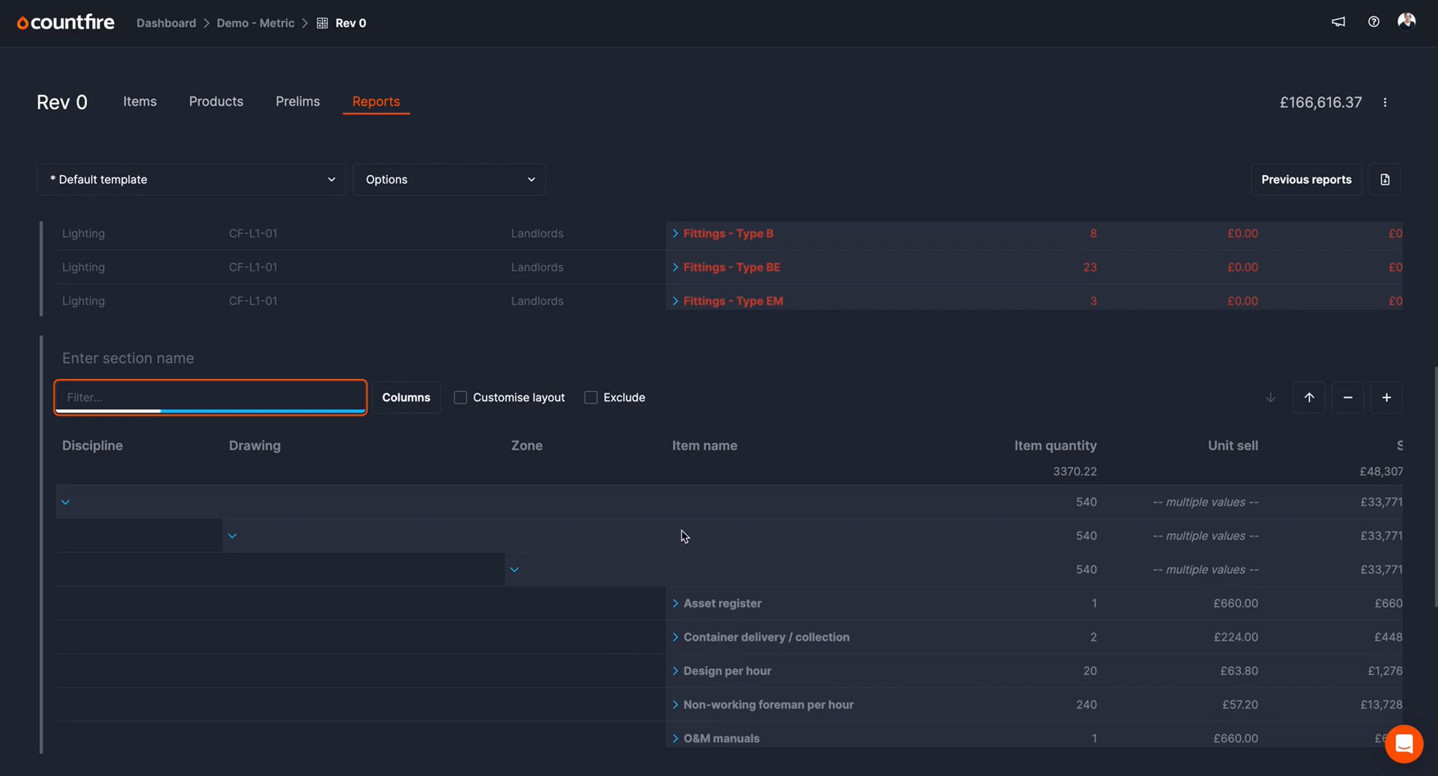
scroll(621, 322, "up", 4)
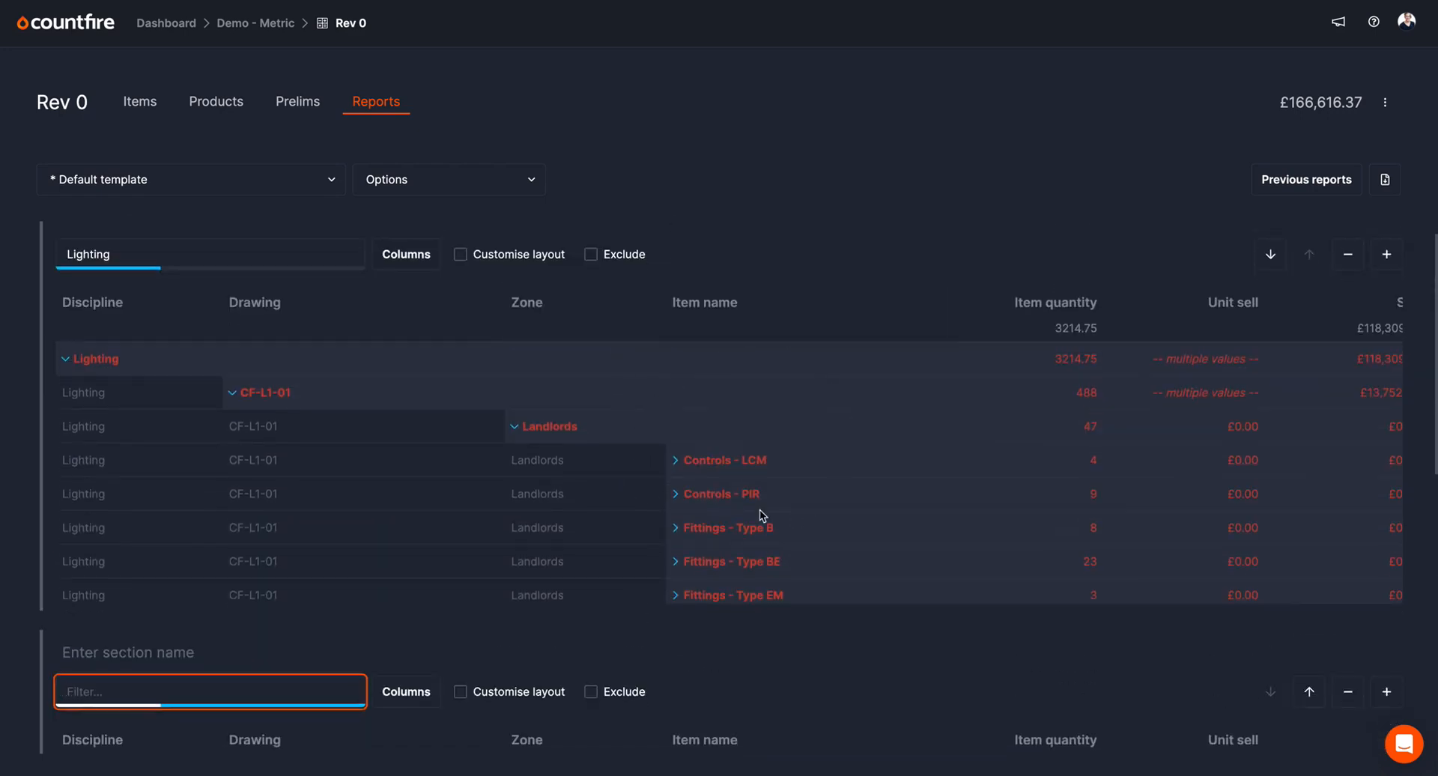
Add the Manufacturer, Part code and Description columns to the report from the Lighting section.
left_click(400, 255)
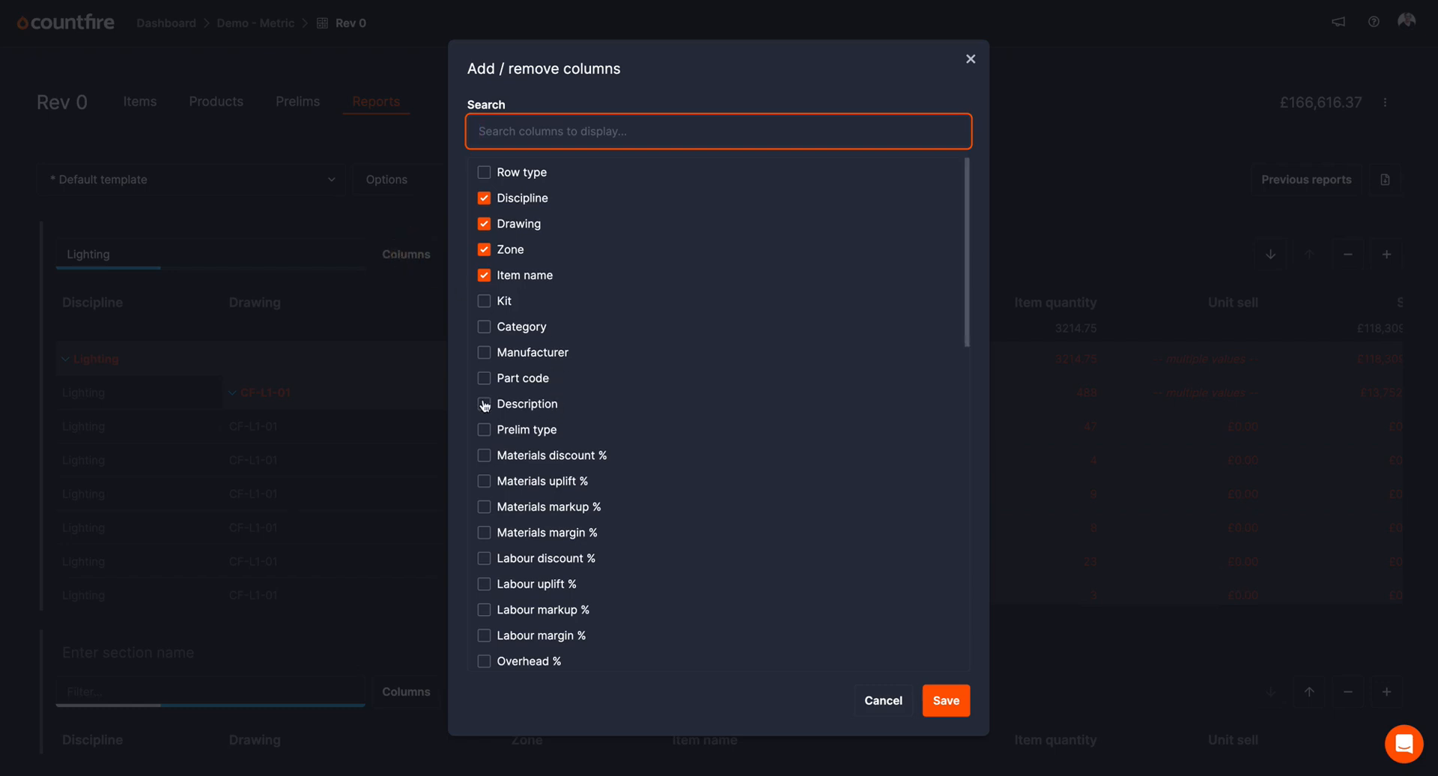
left_click(485, 354)
left_click(486, 378)
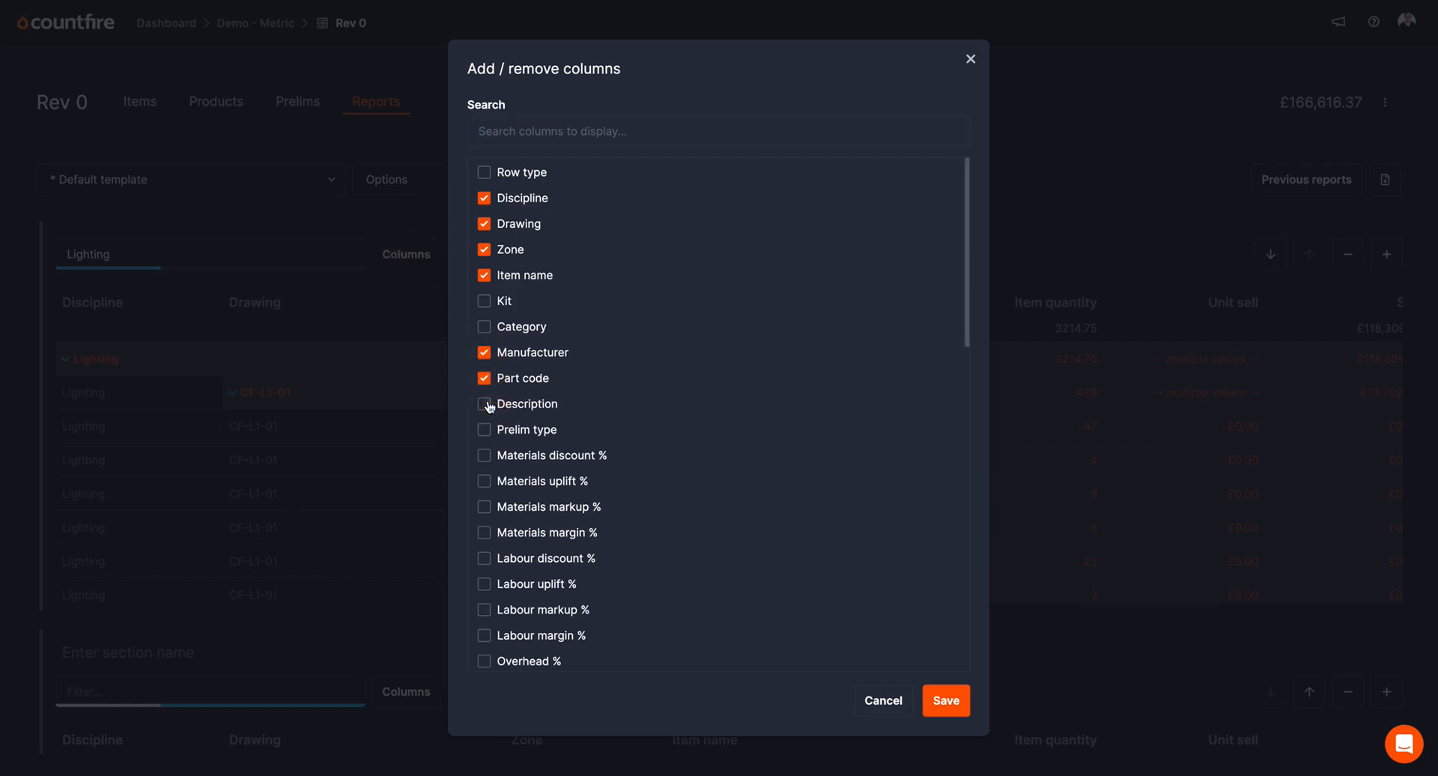
left_click(484, 403)
left_click(946, 702)
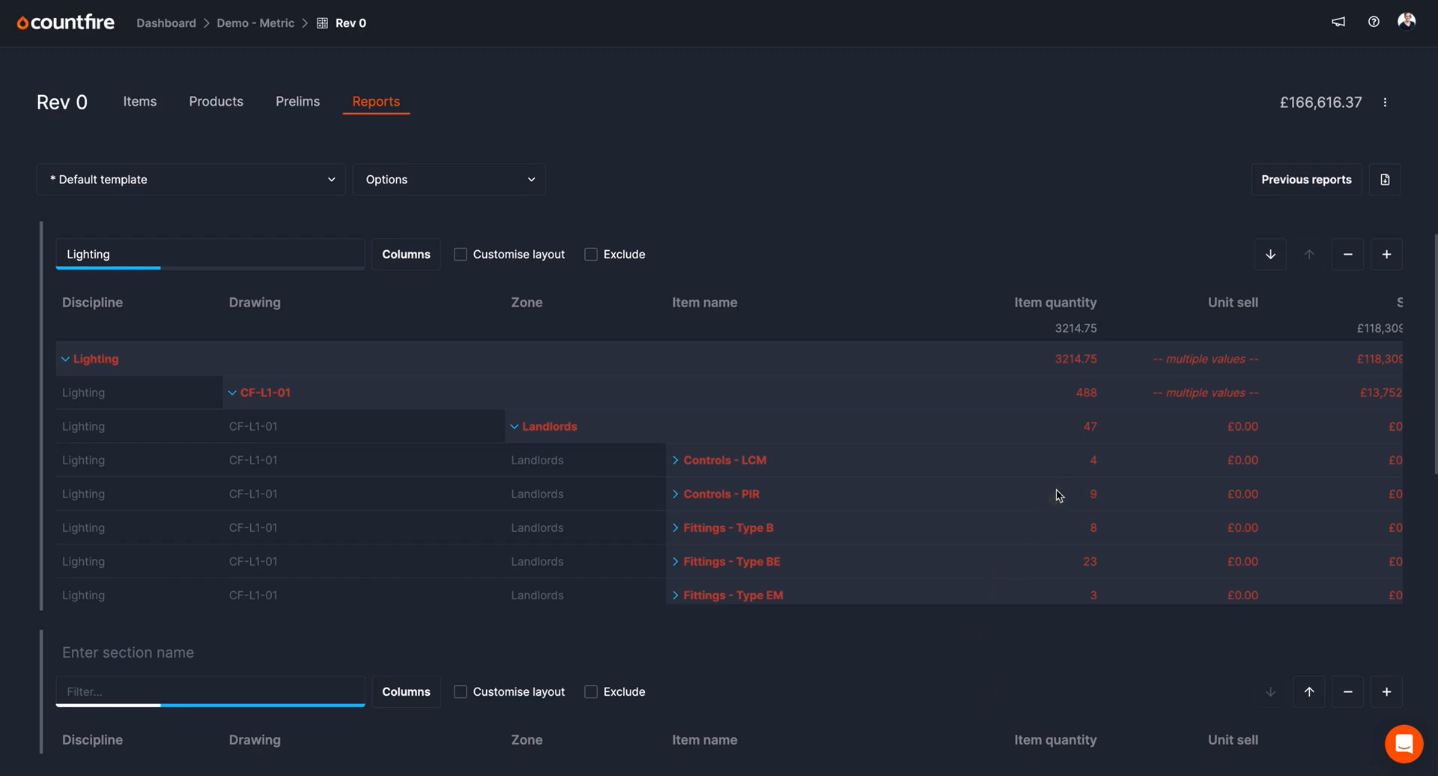
scroll(1064, 466, "right", 5)
scroll(1064, 465, "right", 5)
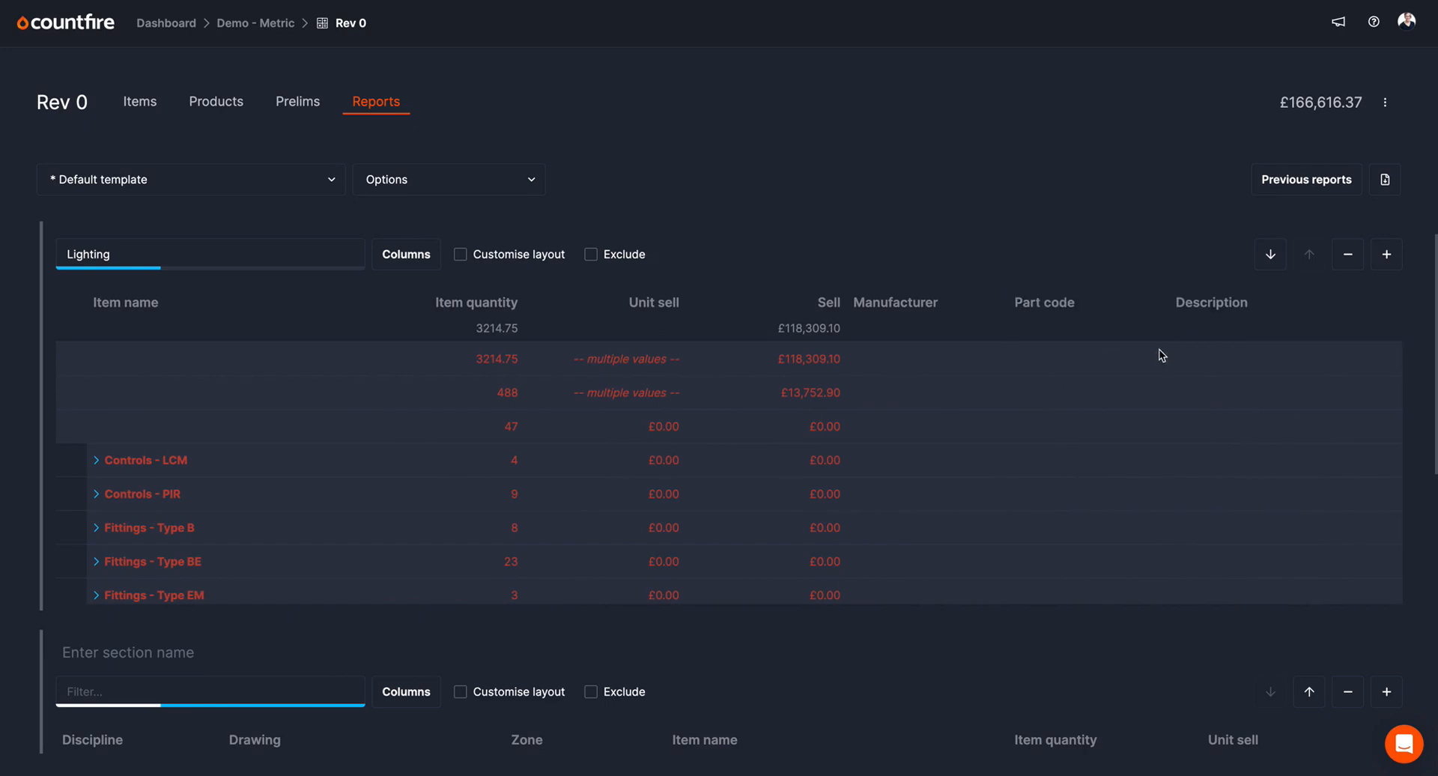
Turn on the expanded product view and expand Fittings - Type A to show its individual products.
left_click(453, 184)
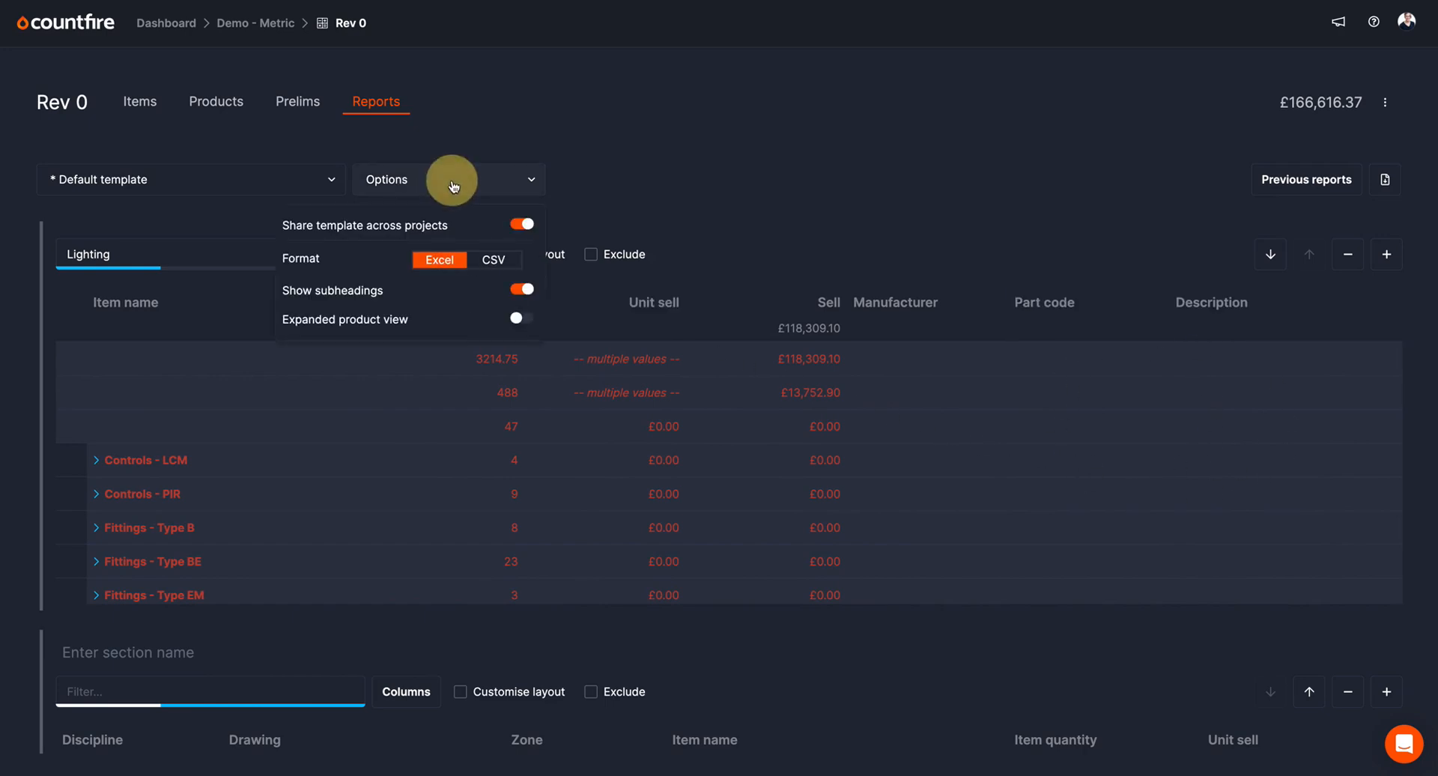
left_click(522, 320)
left_click(487, 183)
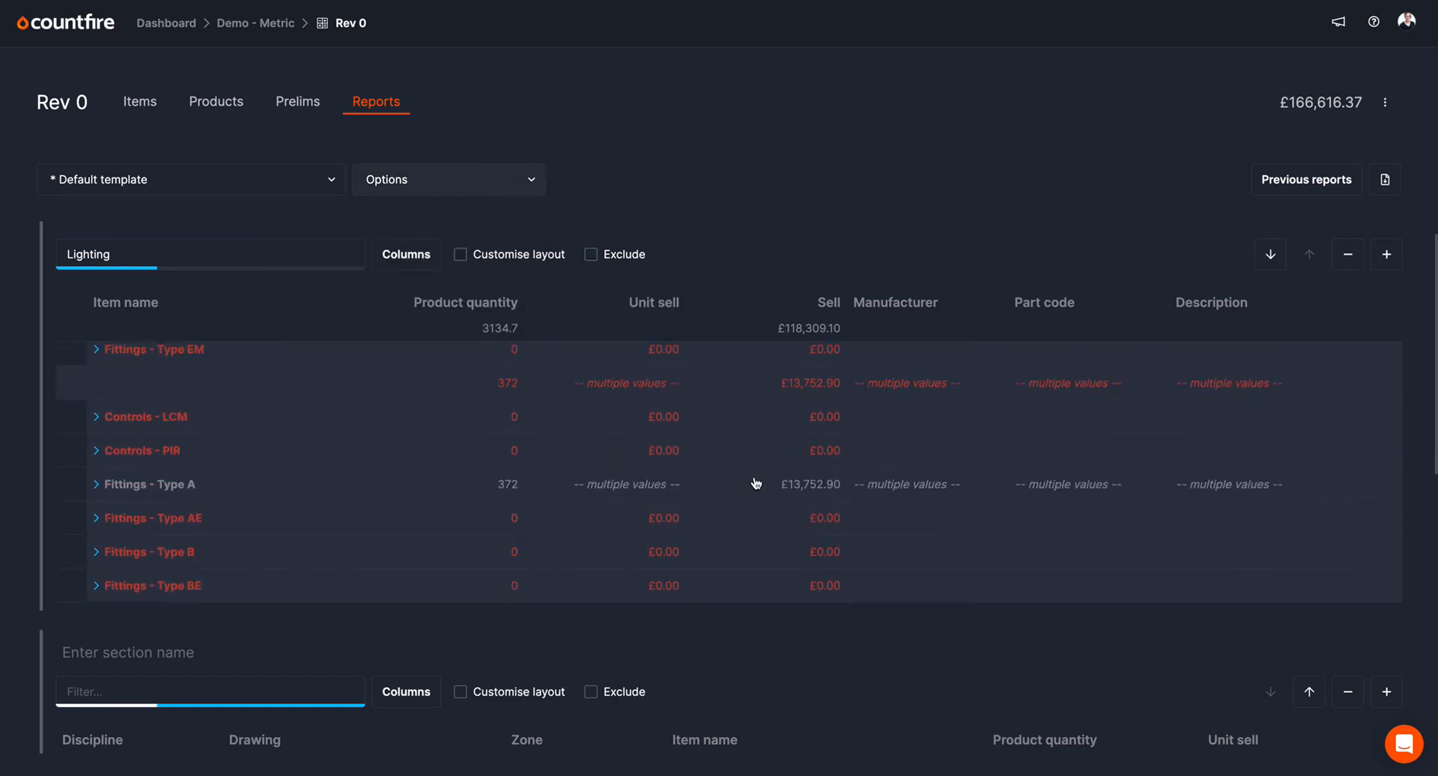
left_click(101, 519)
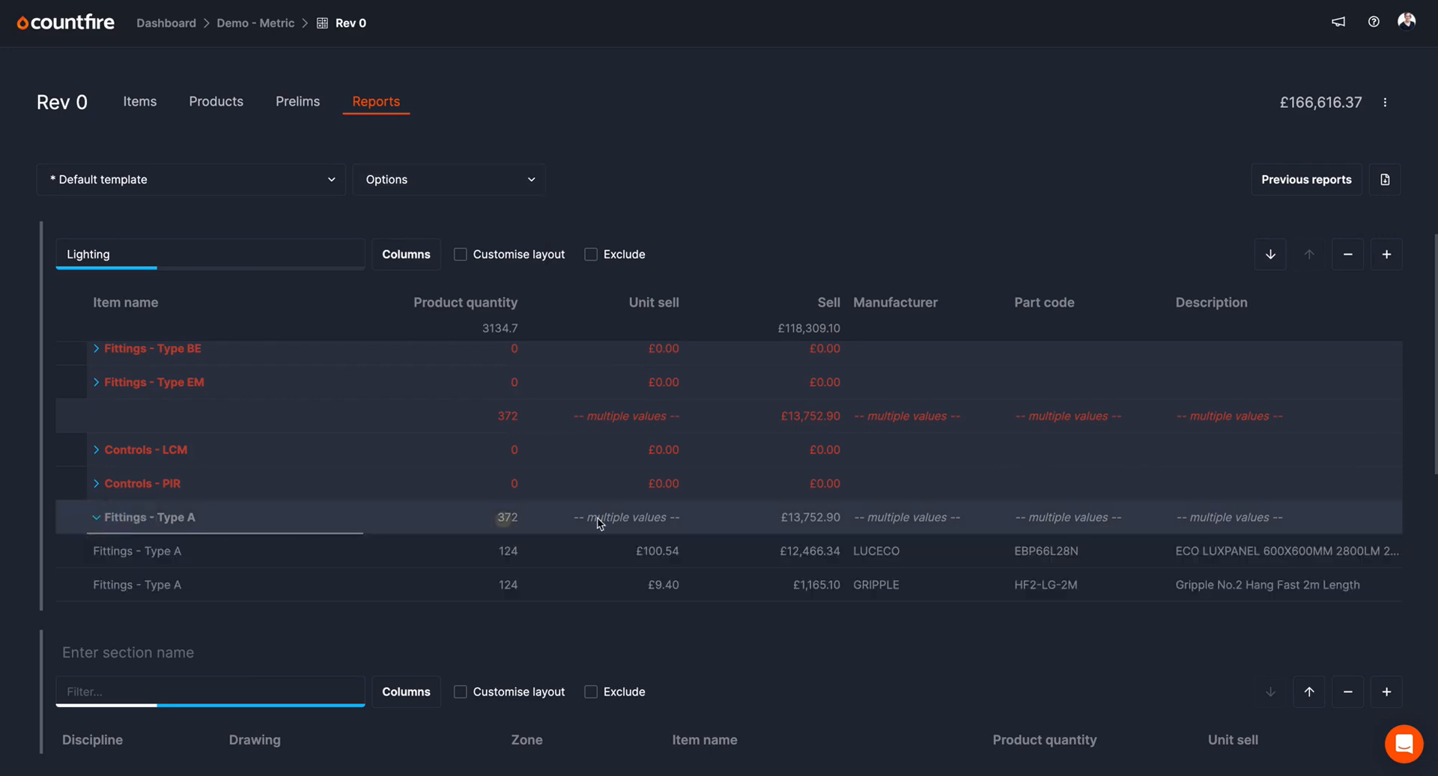
scroll(878, 509, "down", 1)
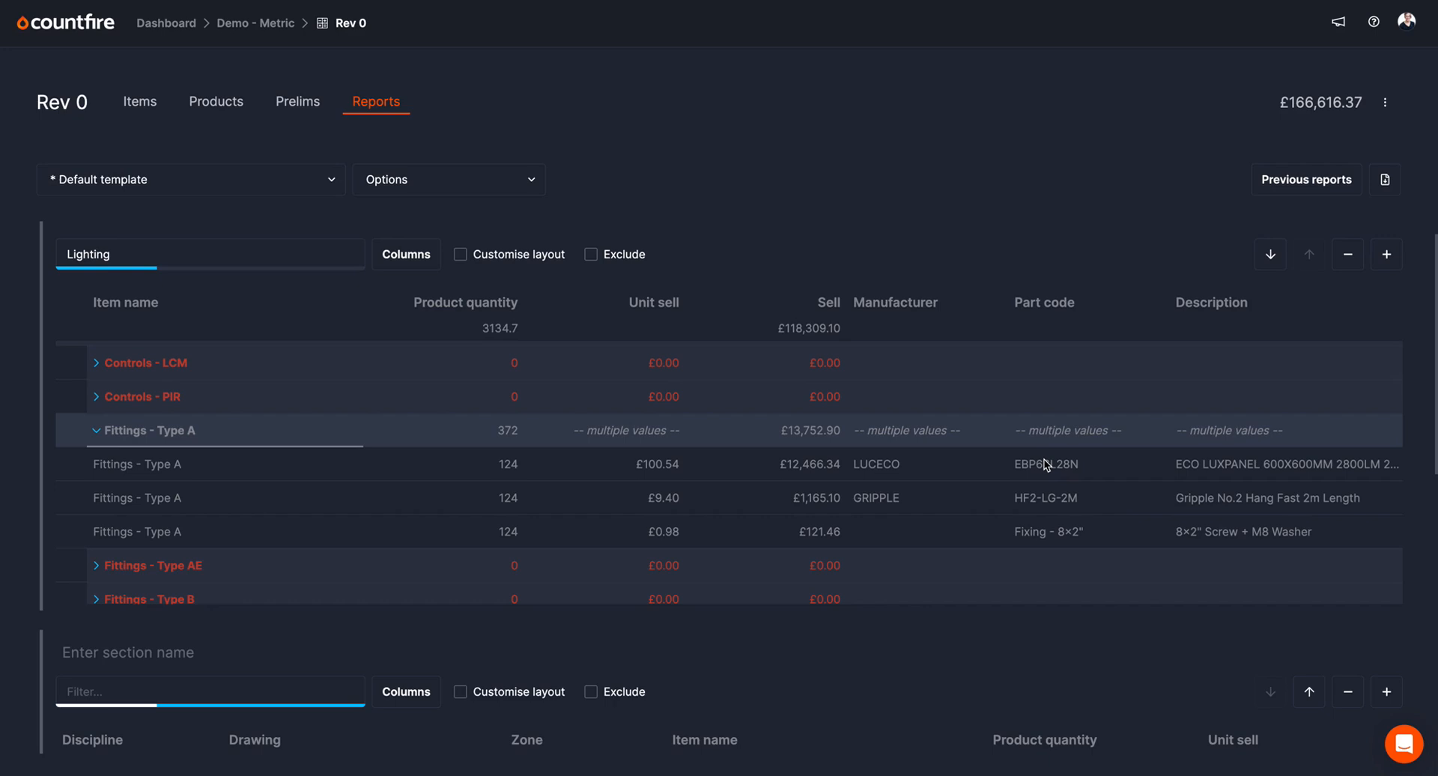
Open the current template settings for the modified Default template.
left_click(206, 195)
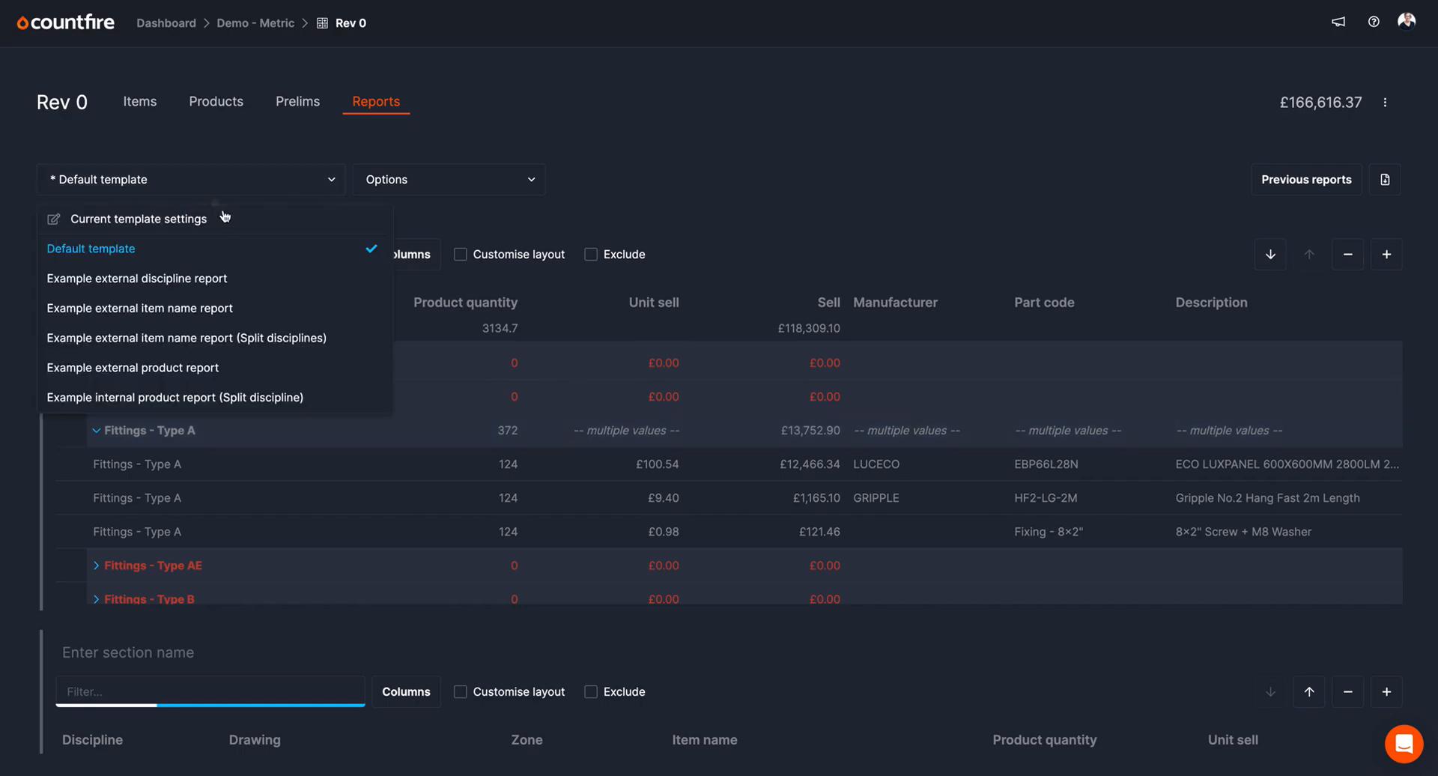
left_click(178, 221)
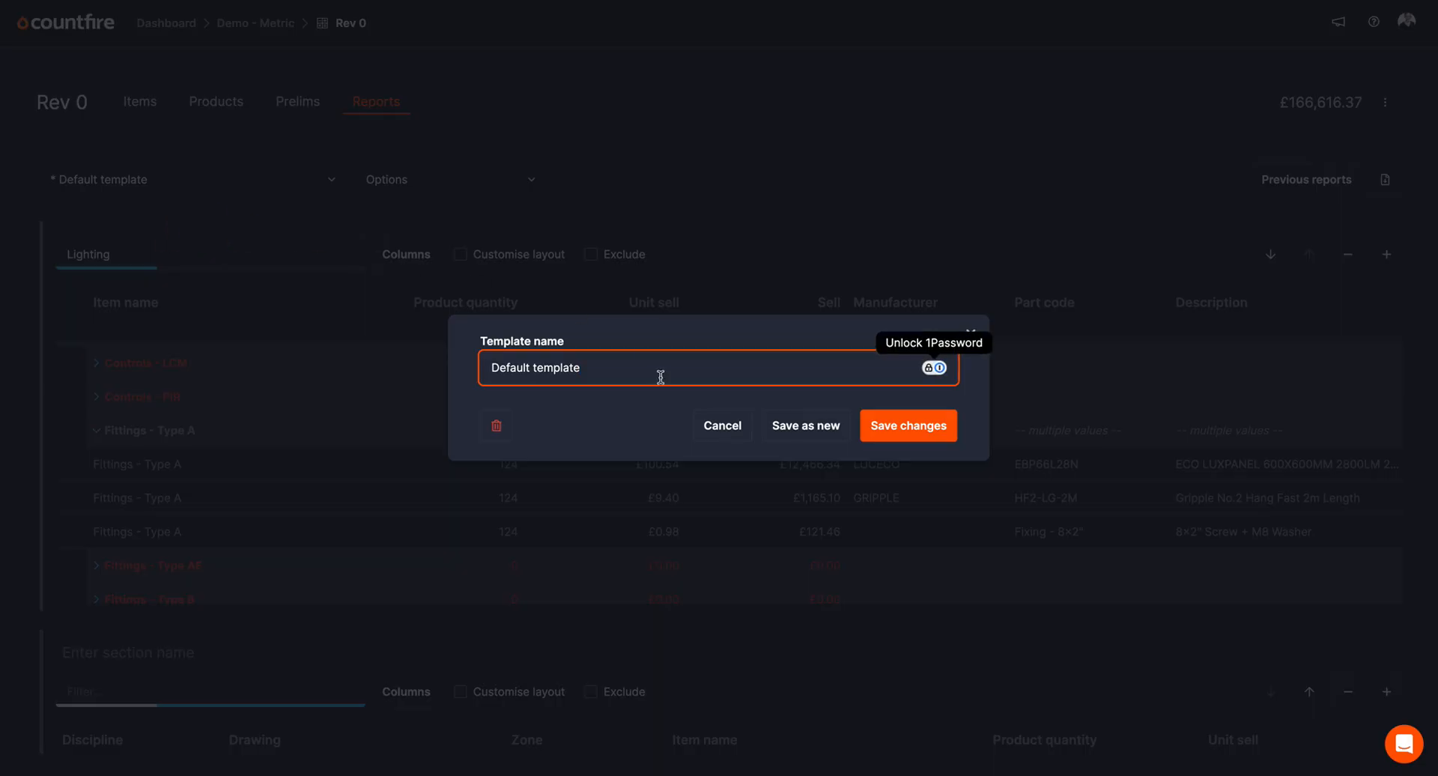